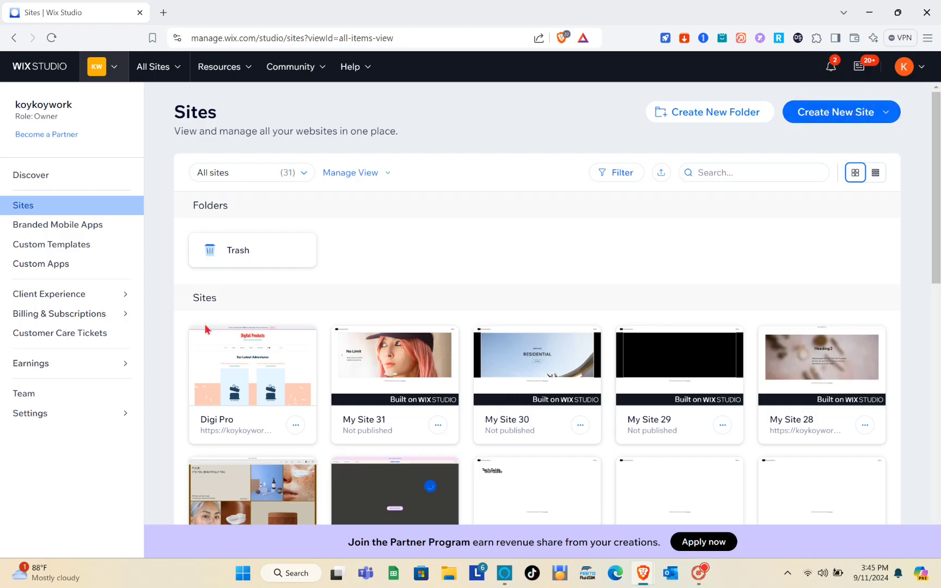
Open the Digi Pro site's dashboard and launch it in the Wix Website Editor
scroll(548, 399, "down", 6)
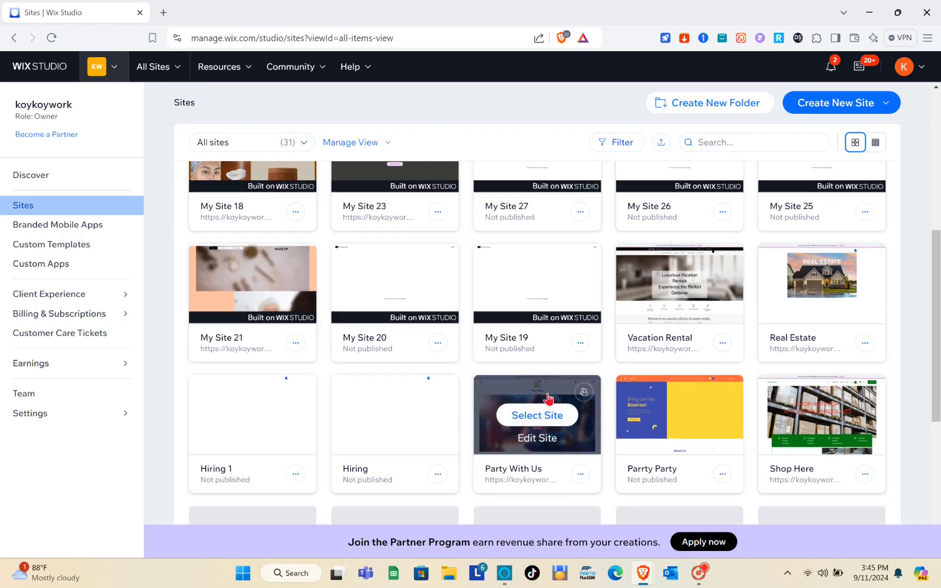
scroll(548, 399, "down", 5)
scroll(548, 399, "up", 10)
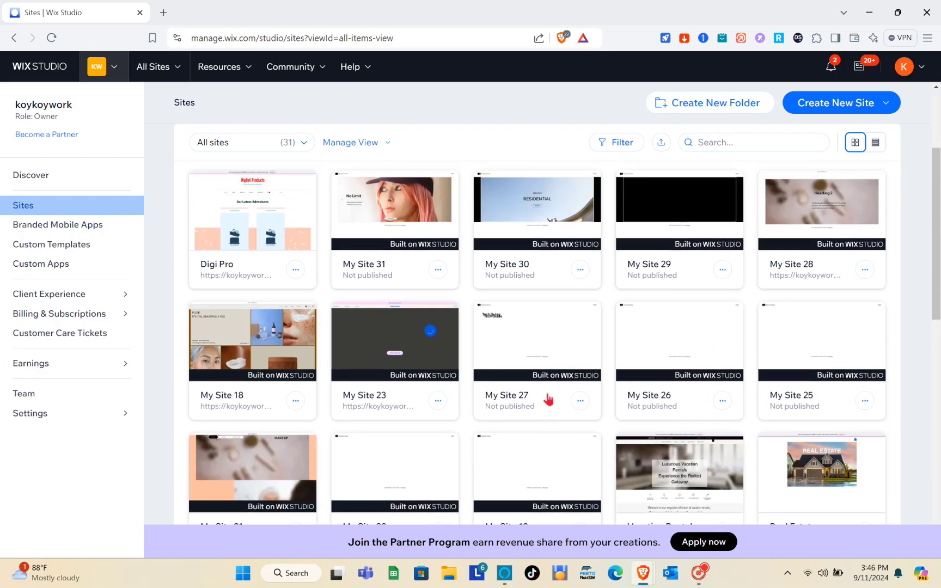
scroll(548, 399, "up", 3)
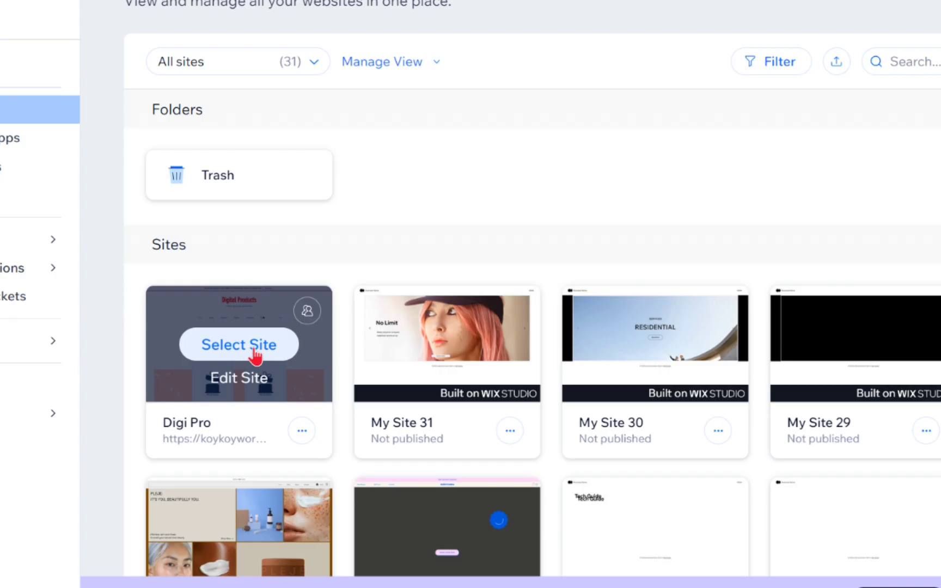
mouse_move(242, 367)
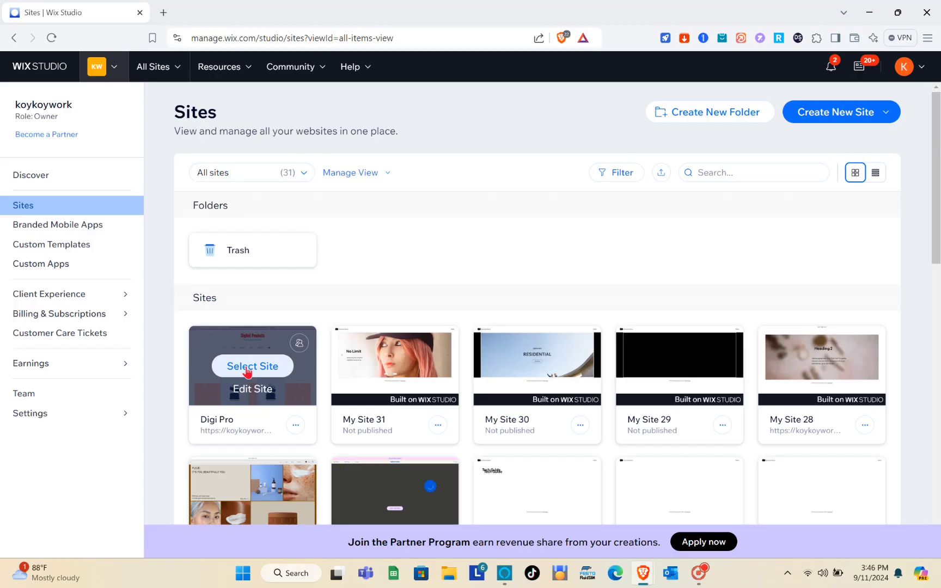
left_click(266, 373)
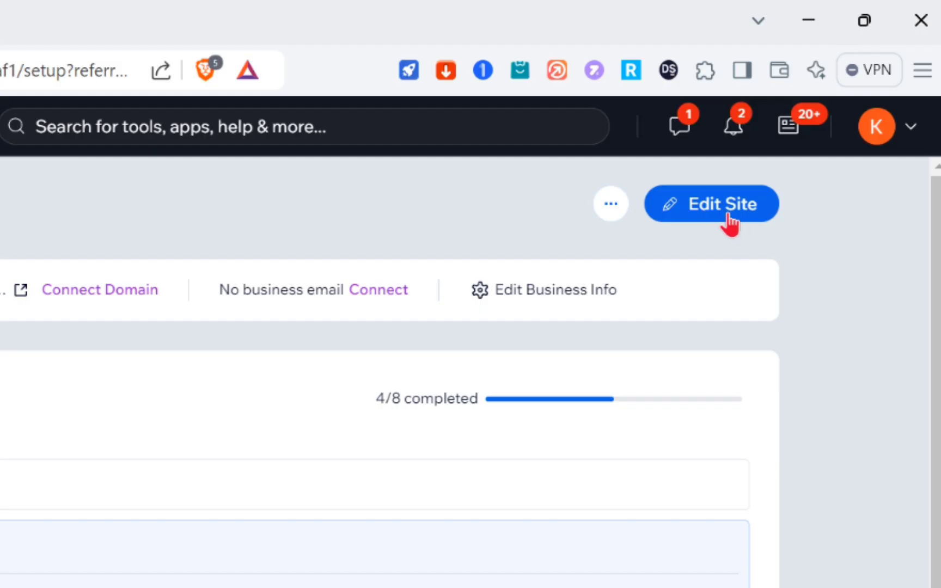
left_click(727, 212)
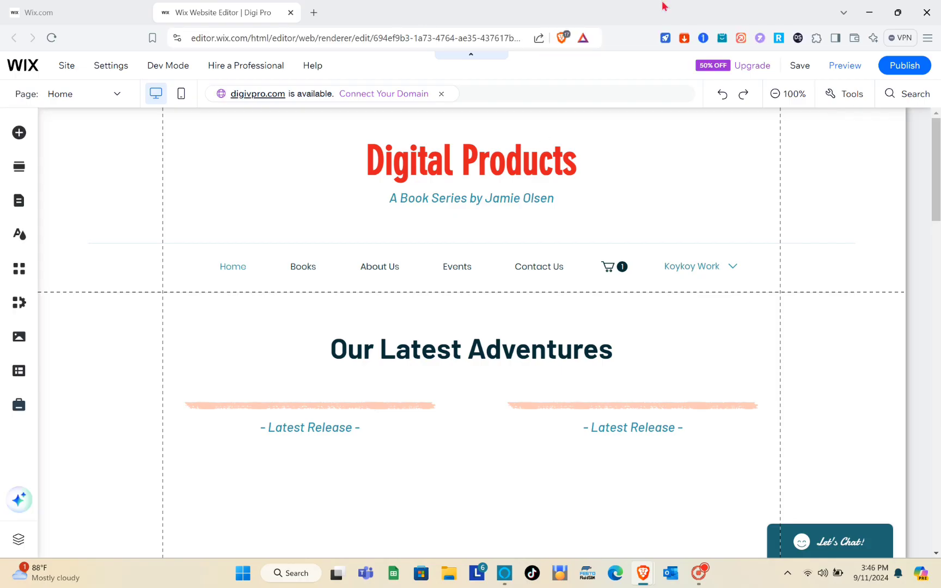
scroll(586, 355, "down", 7)
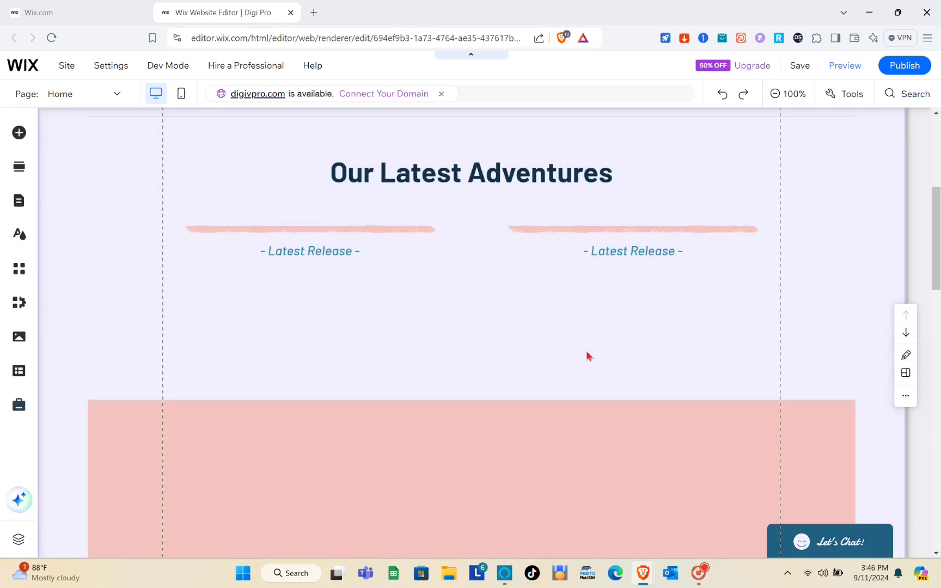
scroll(587, 354, "down", 15)
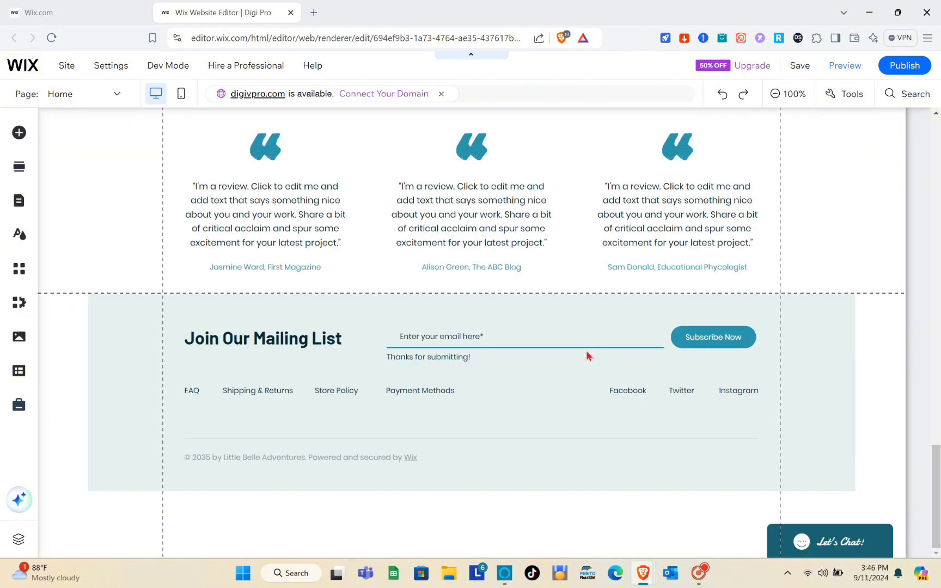
scroll(586, 355, "up", 5)
scroll(586, 356, "up", 5)
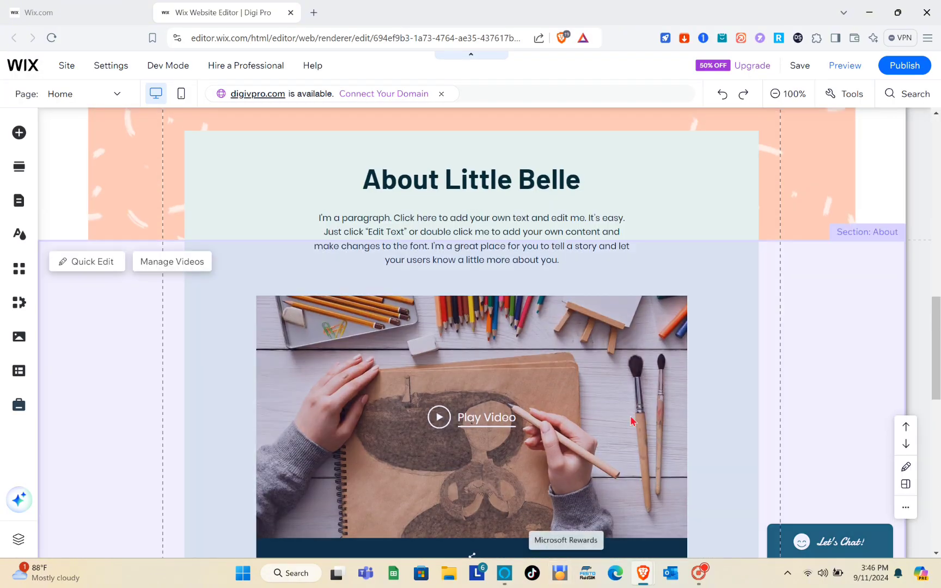
scroll(651, 363, "up", 10)
left_click(177, 231)
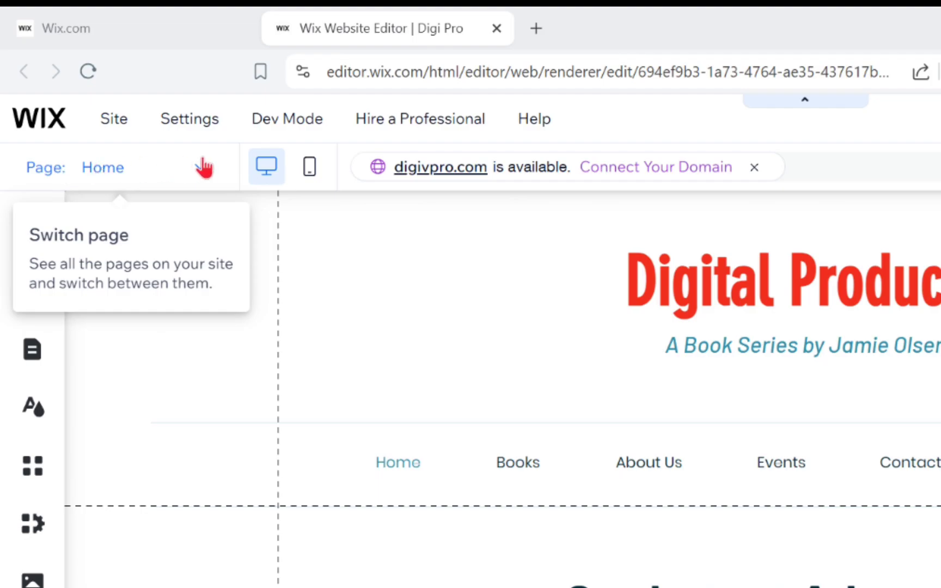
Browse the site's page list in the Page dropdown
left_click(202, 164)
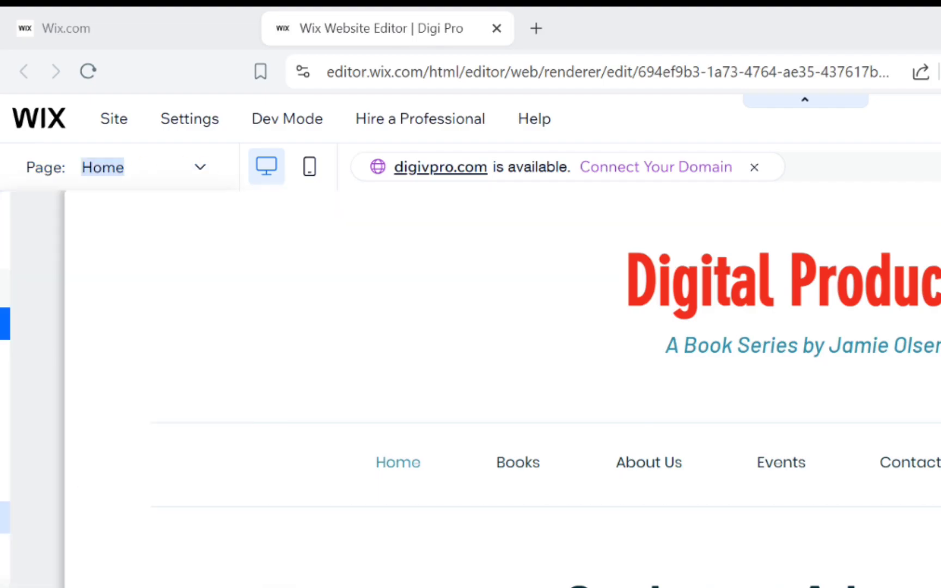
scroll(137, 582, "down", 1)
scroll(75, 582, "down", 2)
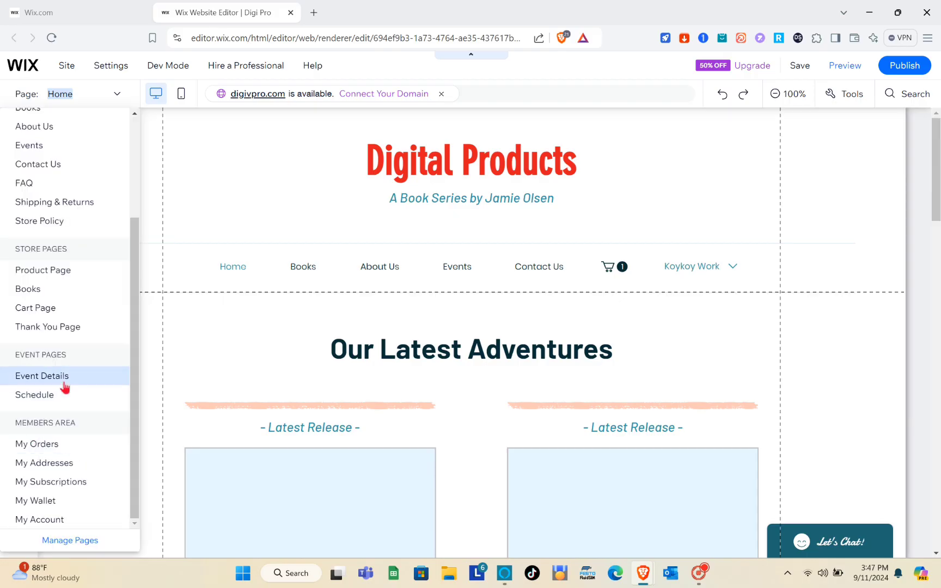
scroll(65, 383, "up", 3)
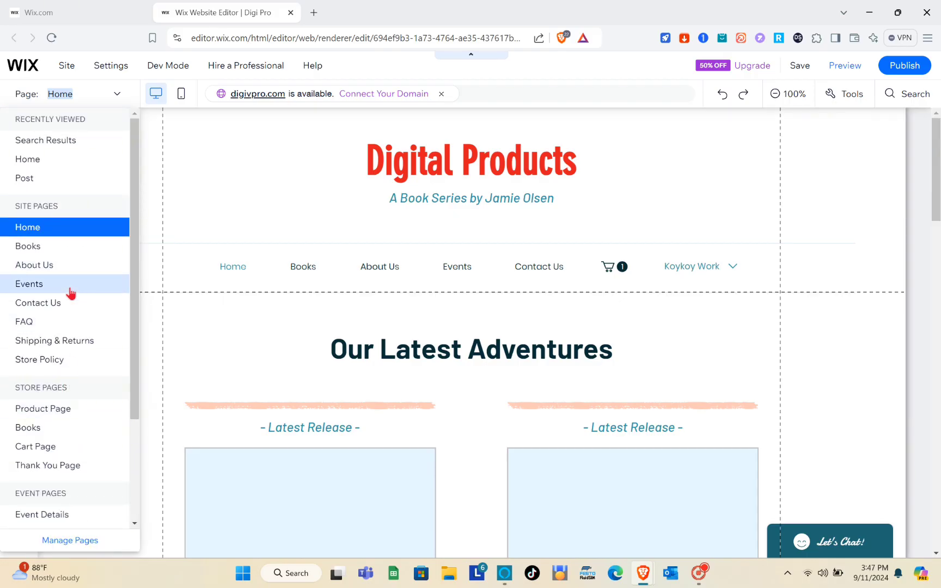
scroll(70, 290, "down", 3)
scroll(69, 290, "up", 3)
left_click(117, 140)
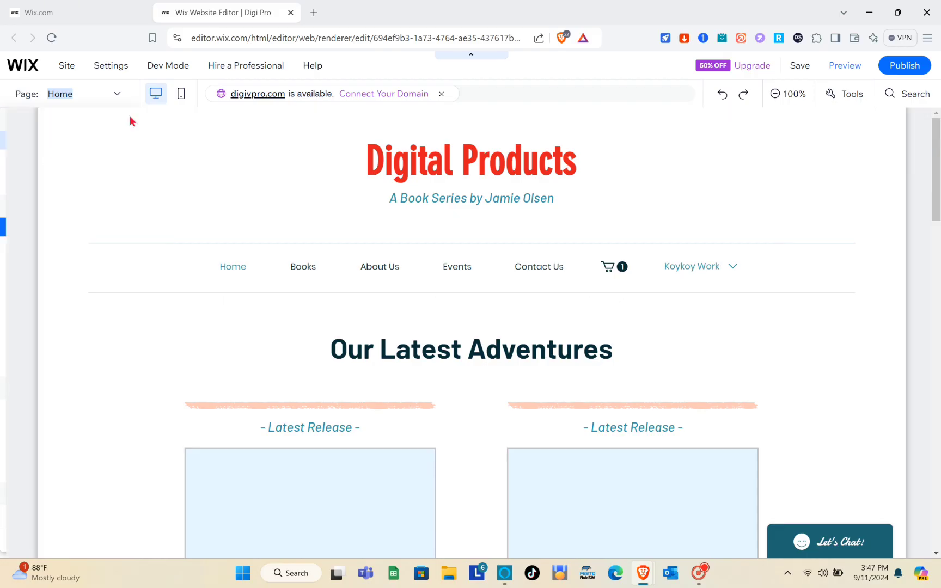
left_click(121, 99)
left_click(121, 100)
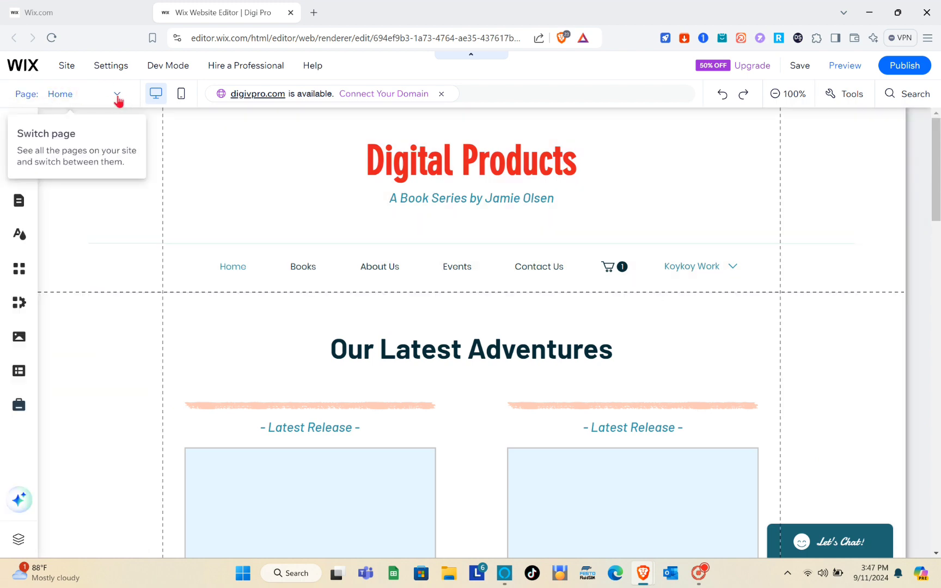
Open the Site Pages and Menu panel via Manage Pages at the list's bottom
left_click(119, 95)
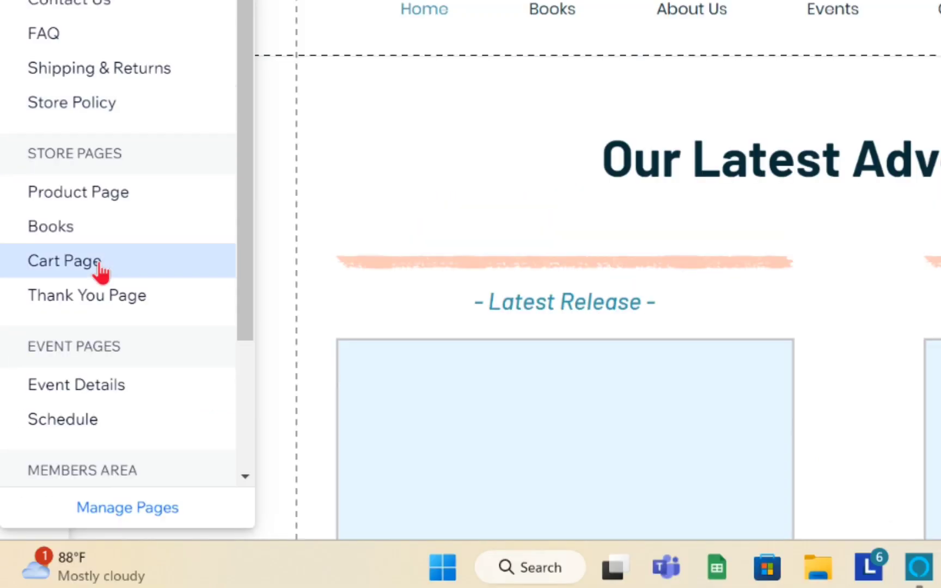
scroll(99, 264, "down", 3)
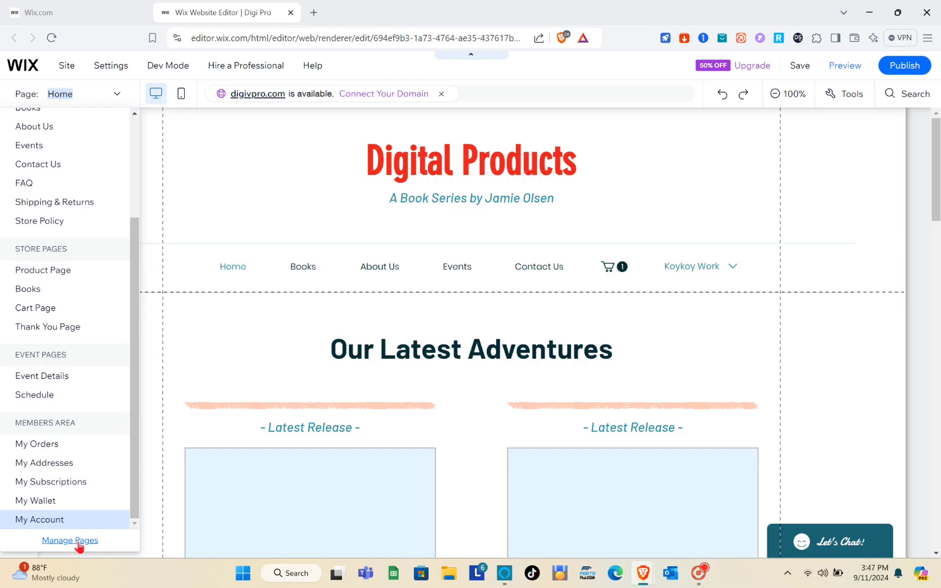
left_click(78, 541)
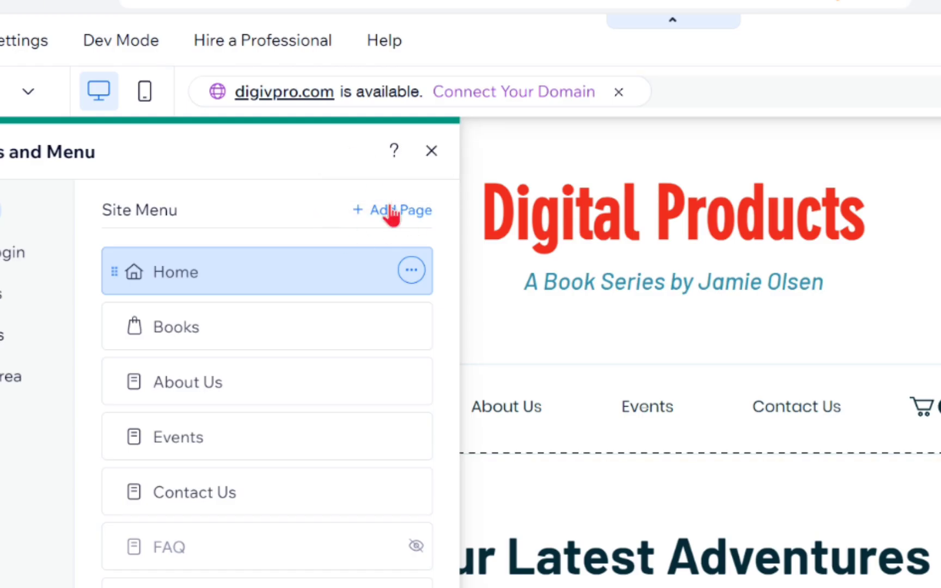
Add Wix Blog from the Add Page dialog, creating Blog and Post pages
left_click(390, 212)
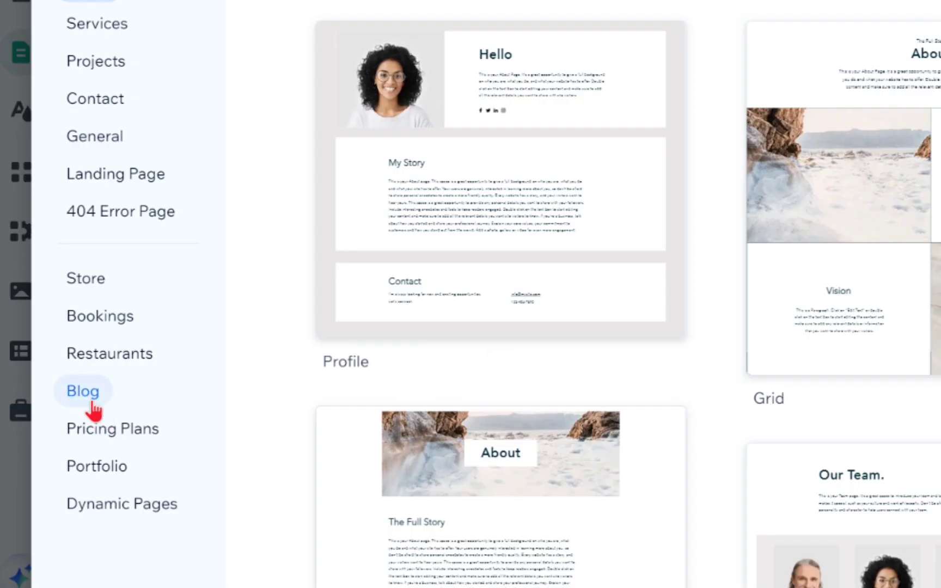
left_click(92, 402)
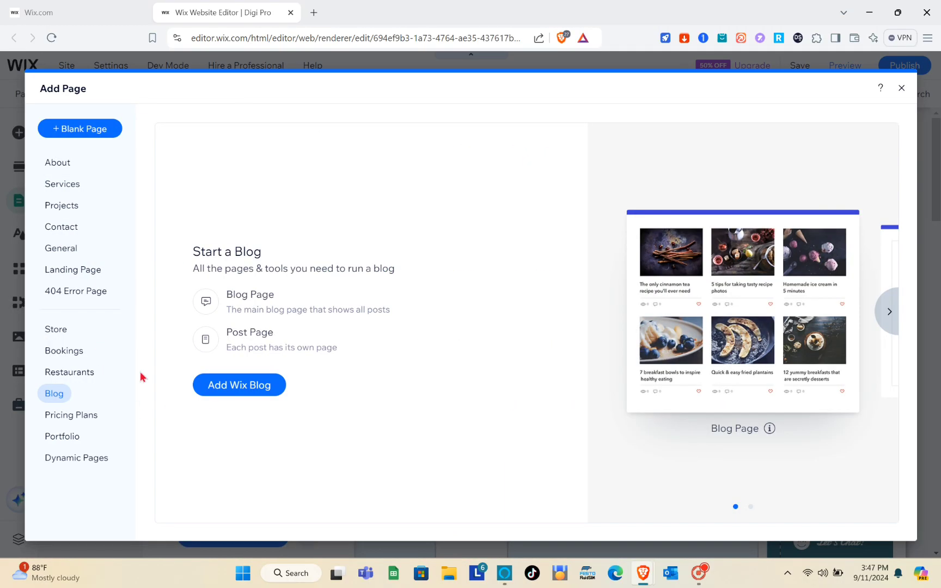
left_click(231, 391)
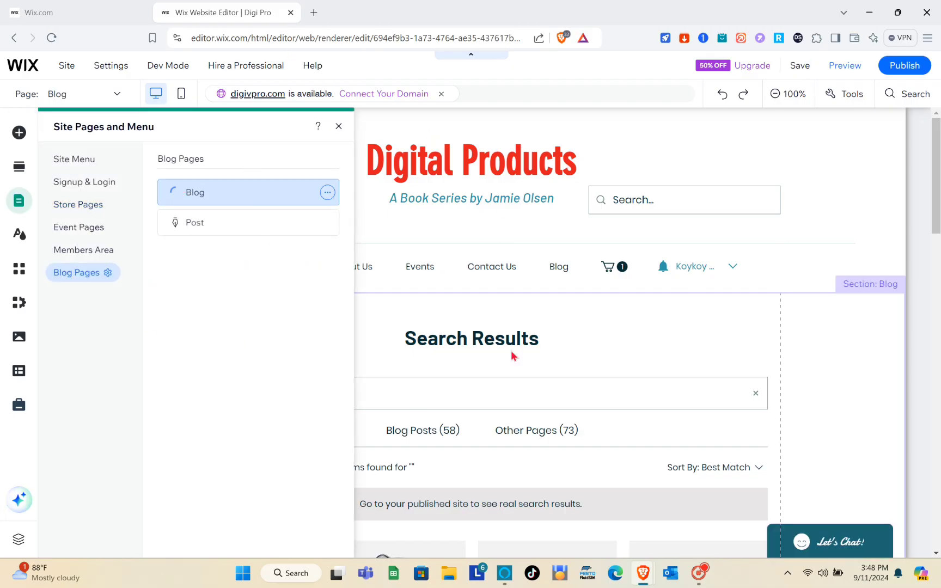
Close the Site Pages and Menu panel and look through the Blog page's three sample posts
left_click(339, 126)
left_click(416, 309)
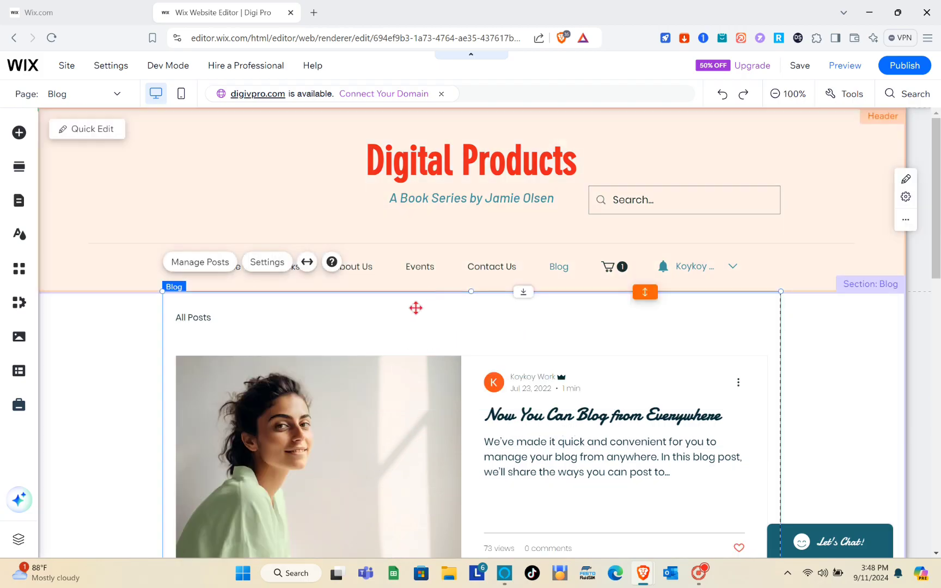
scroll(389, 350, "down", 2)
scroll(389, 350, "down", 6)
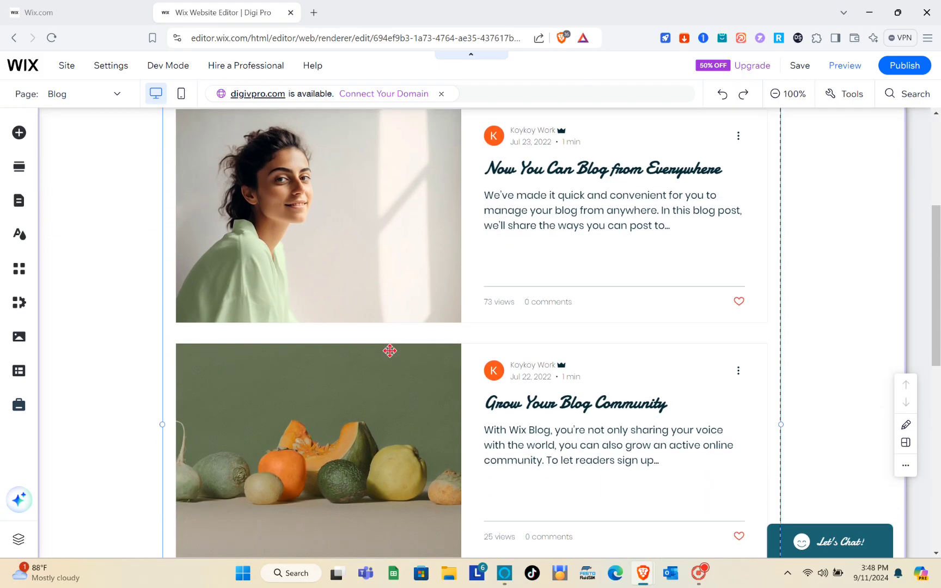
scroll(389, 350, "down", 5)
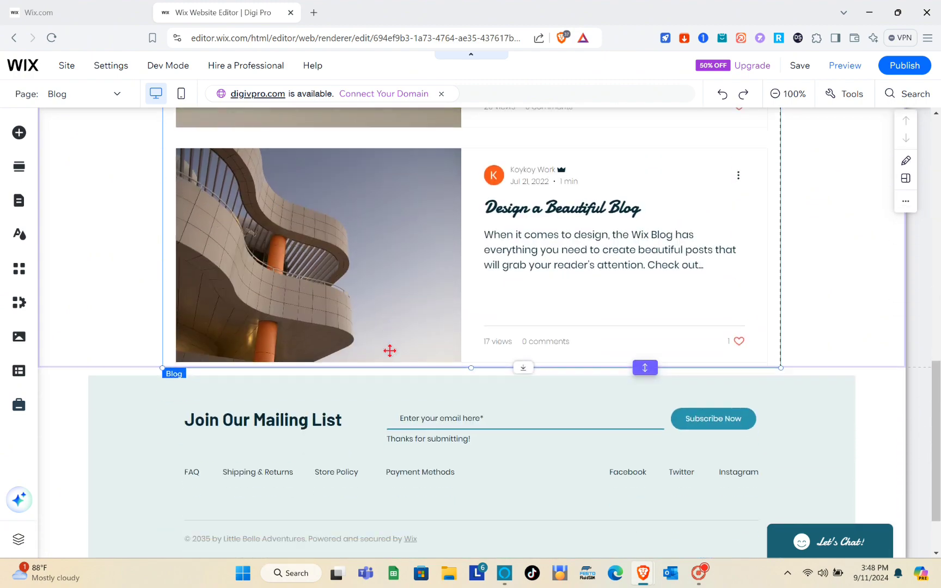
scroll(389, 350, "up", 13)
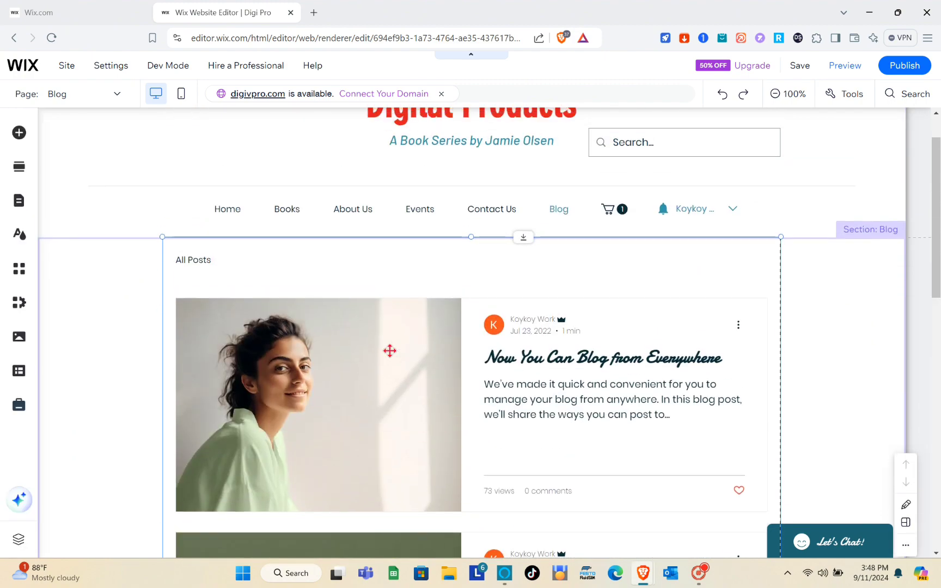
left_click(502, 337)
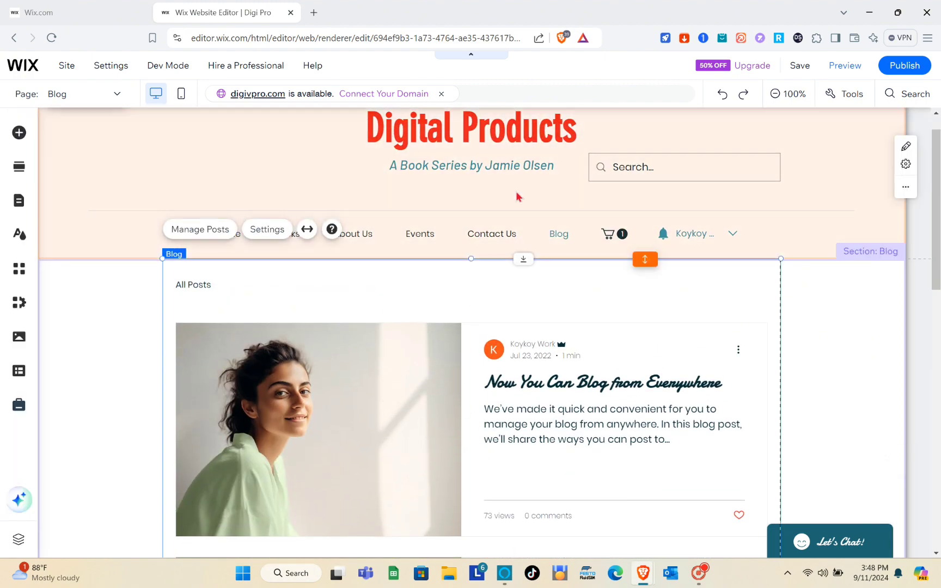
scroll(332, 340, "down", 3)
scroll(333, 340, "down", 3)
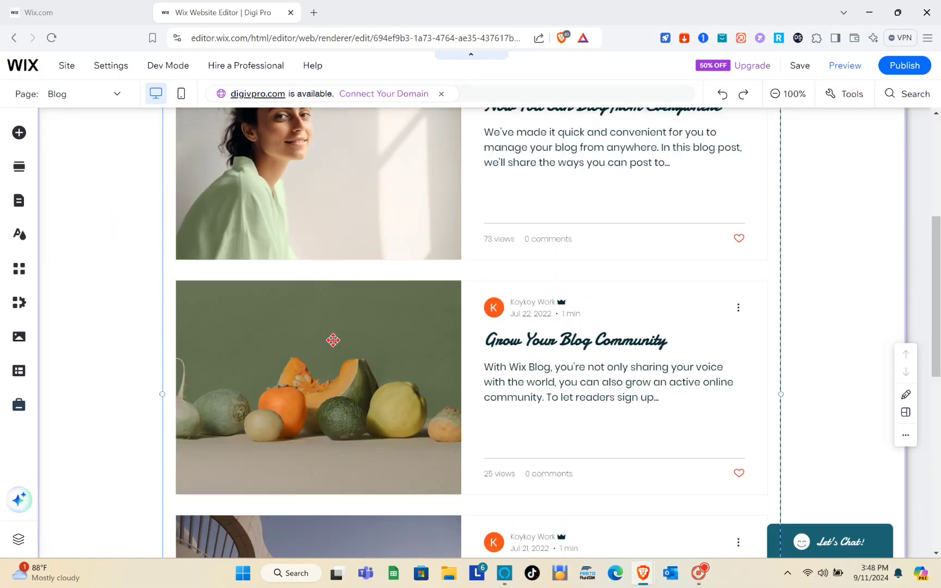
scroll(332, 340, "up", 7)
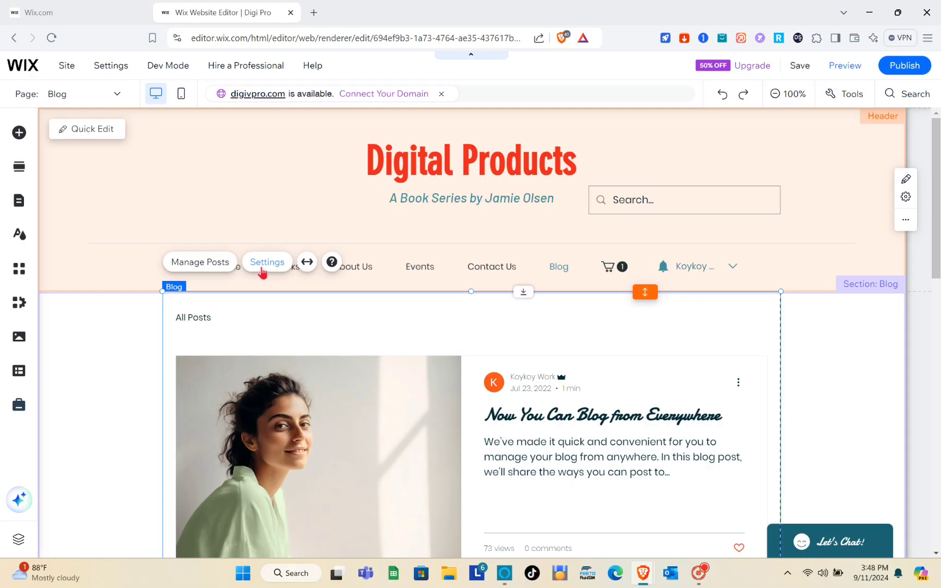
Open the Blog feed settings at Display and review which post details appear
left_click(262, 270)
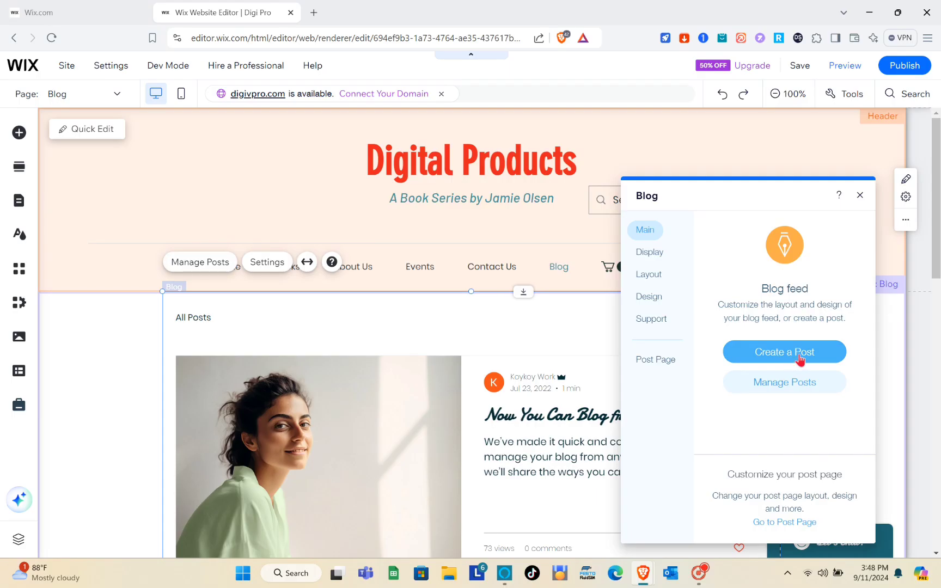
left_click(652, 254)
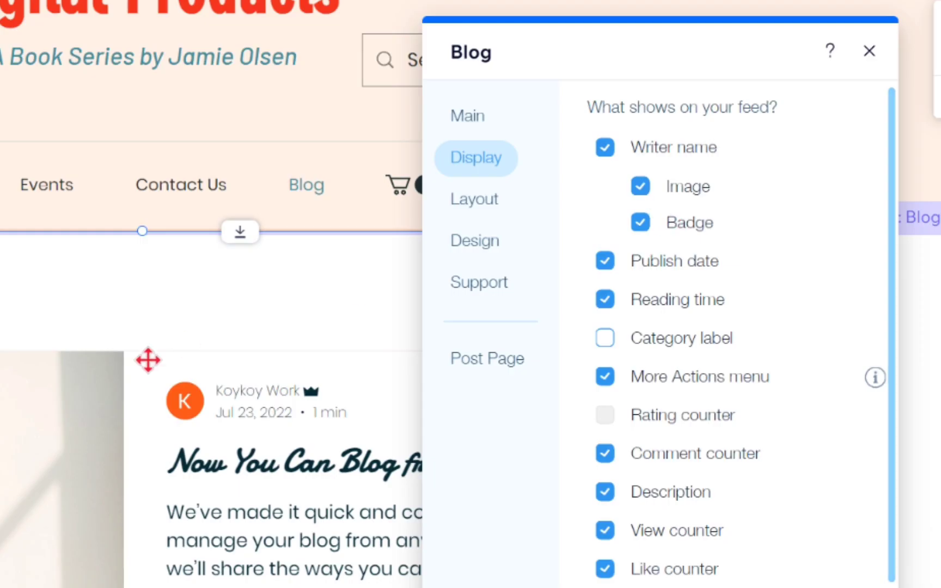
scroll(472, 365, "down", 7)
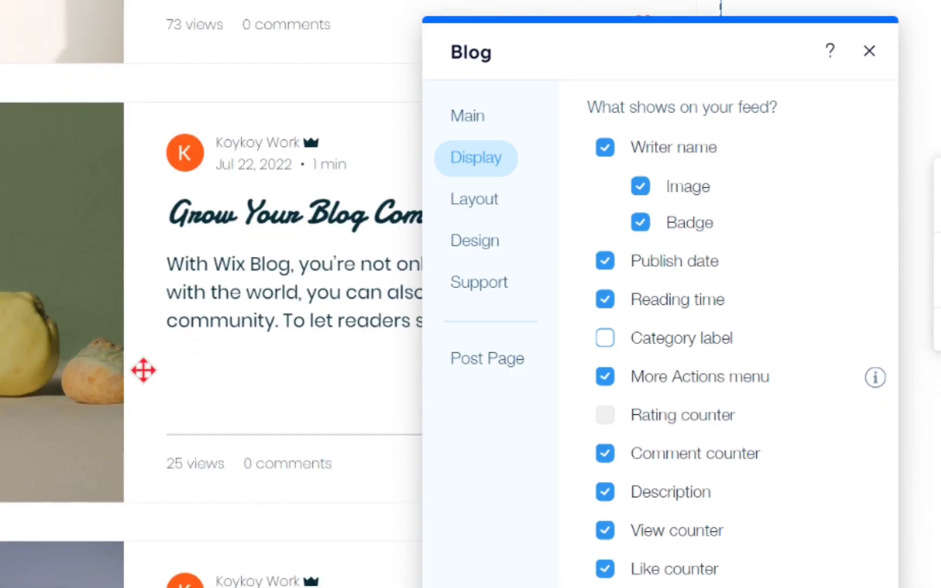
scroll(144, 370, "down", 5)
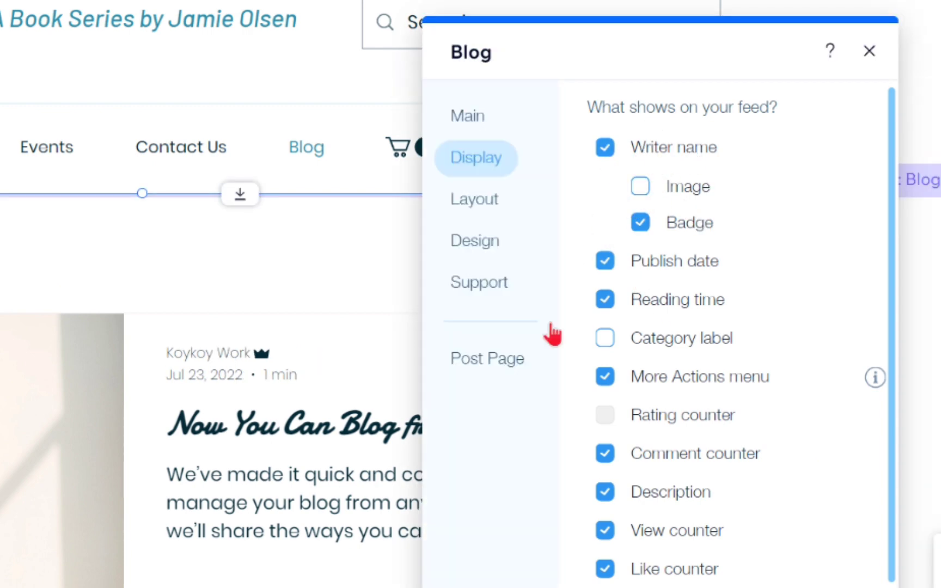
scroll(269, 435, "down", 15)
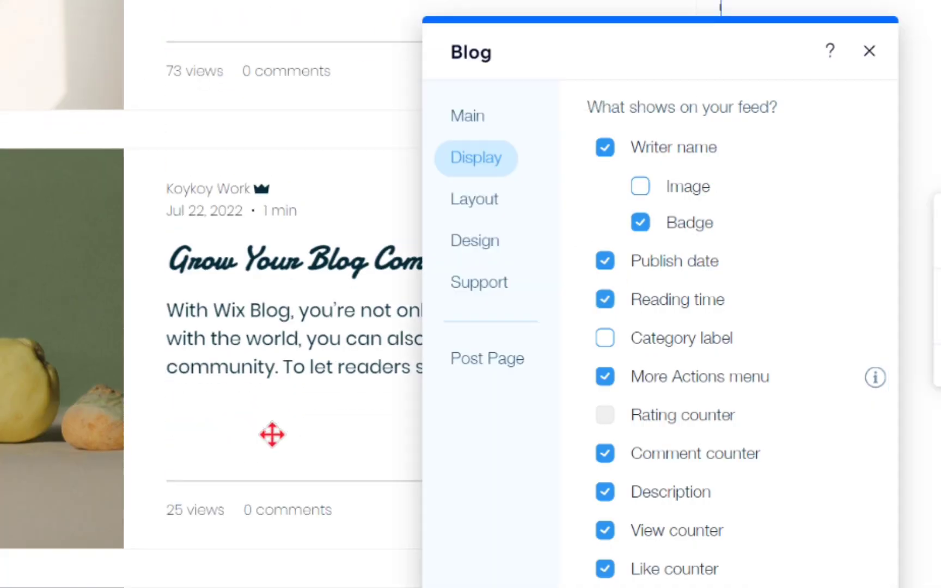
scroll(270, 435, "up", 20)
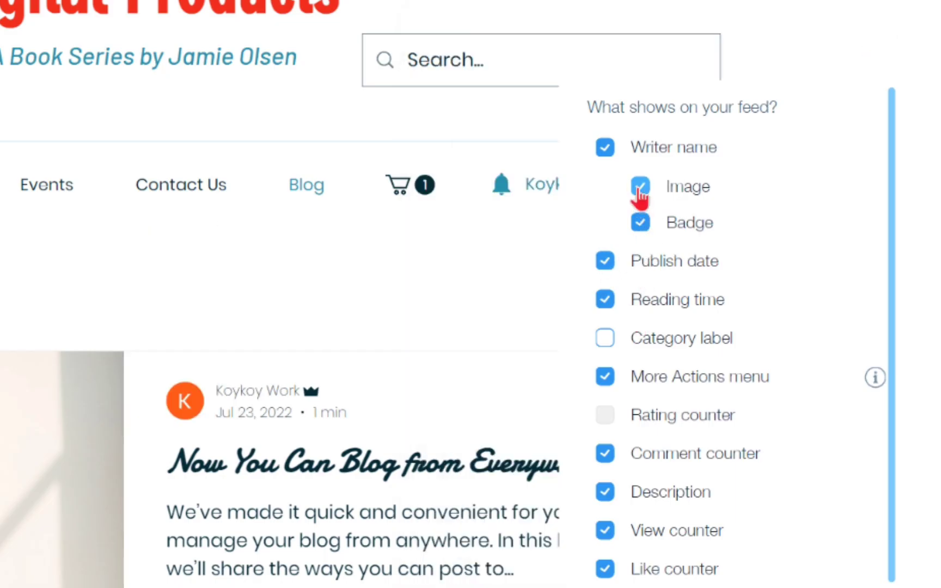
scroll(633, 370, "down", 3)
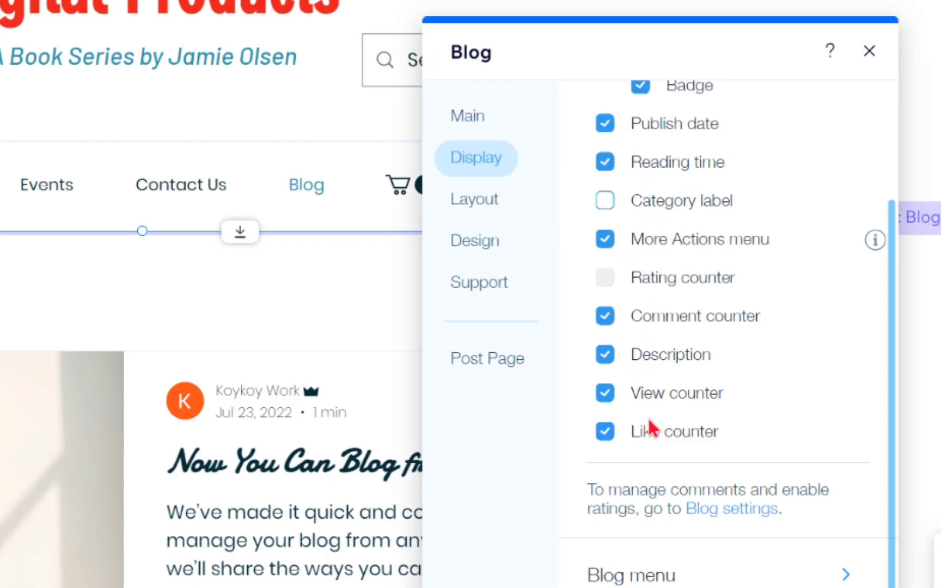
scroll(650, 427, "up", 3)
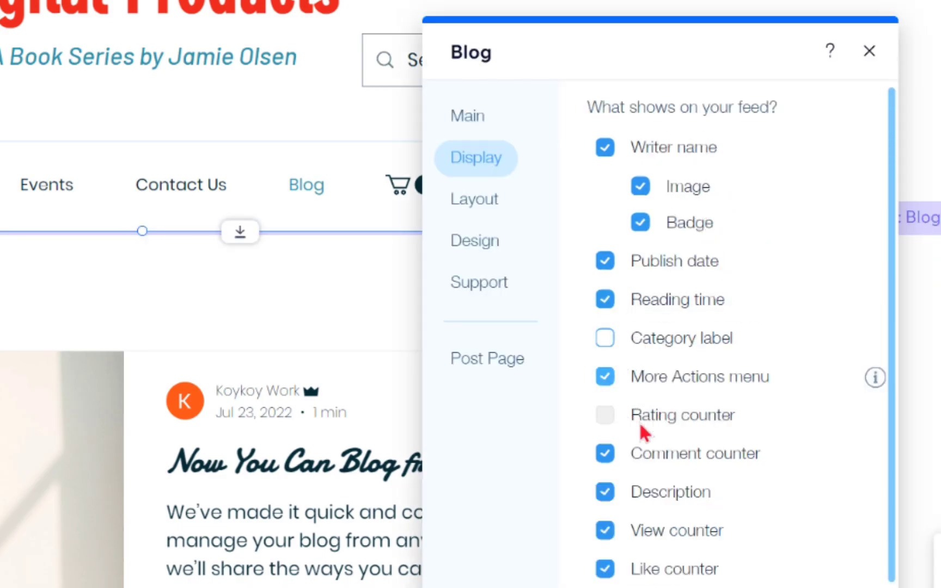
scroll(238, 424, "down", 10)
scroll(239, 425, "up", 10)
Try the Editorial, Tiled, Magazine, Full post and One column layouts, then keep Side by side
left_click(481, 210)
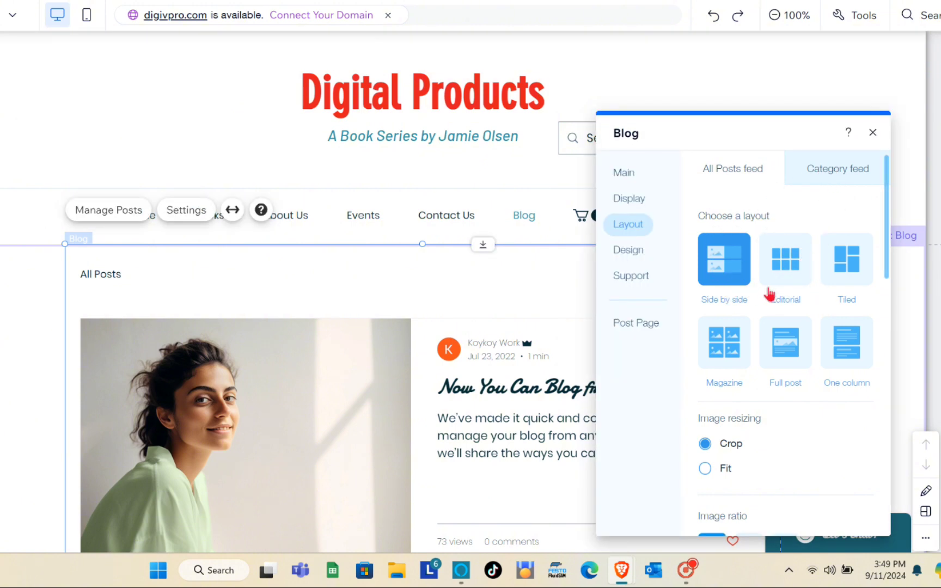
left_click(796, 279)
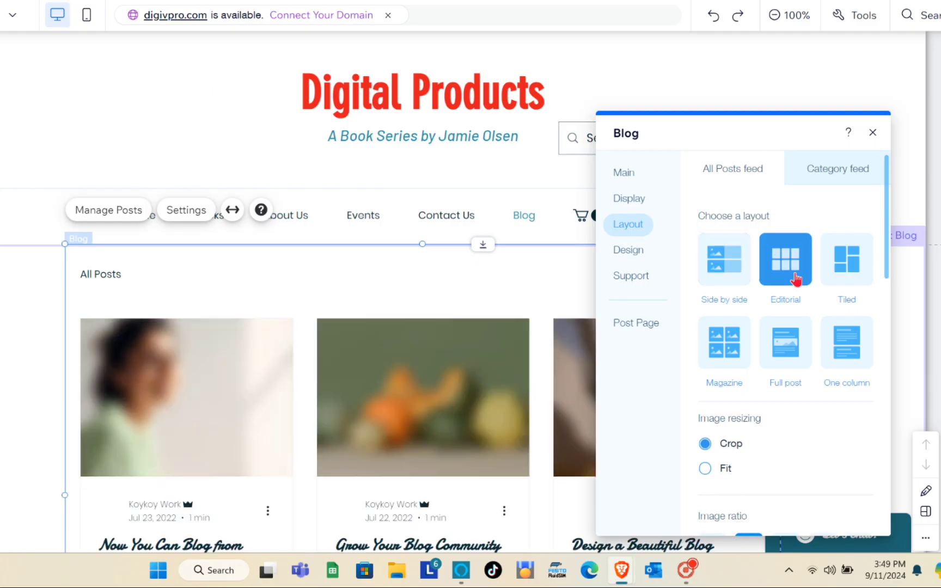
left_click(844, 279)
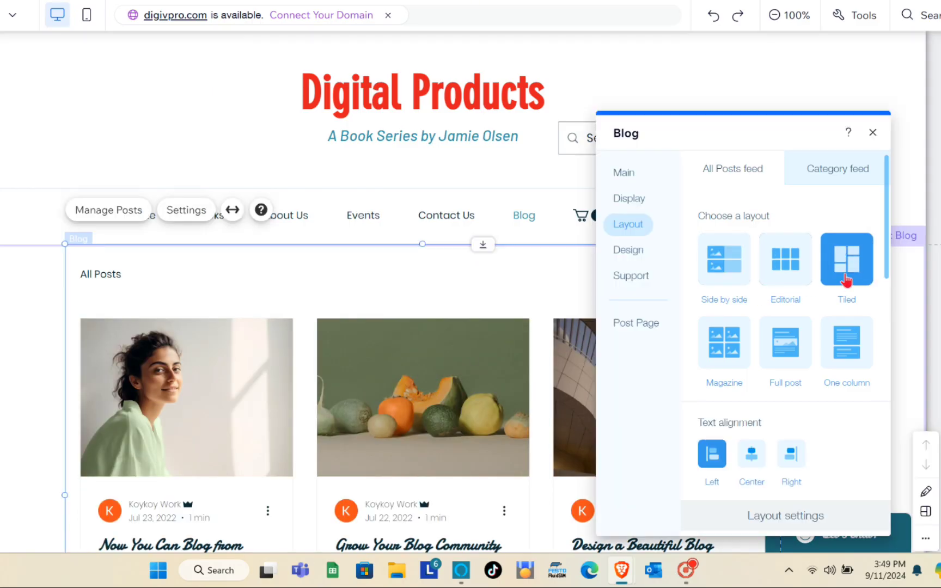
left_click(729, 361)
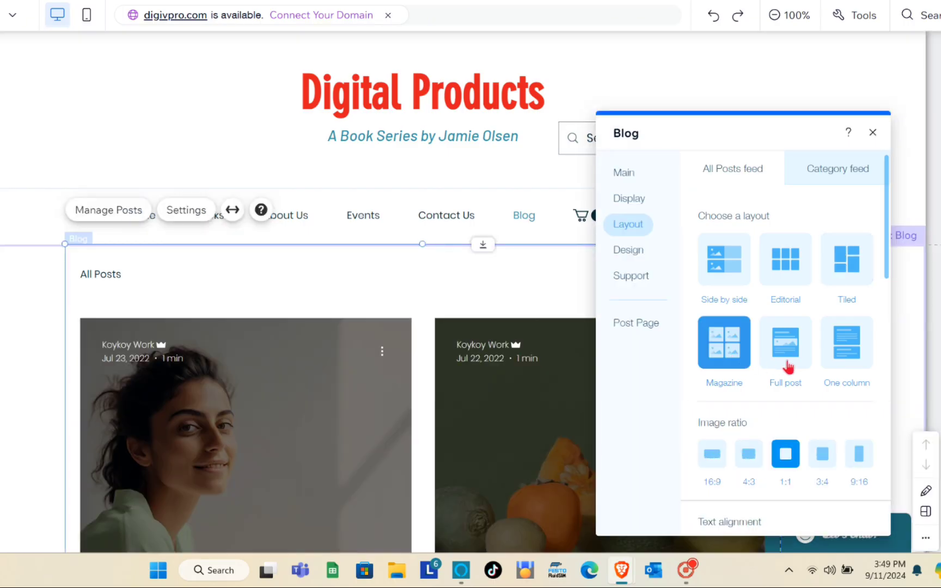
left_click(787, 366)
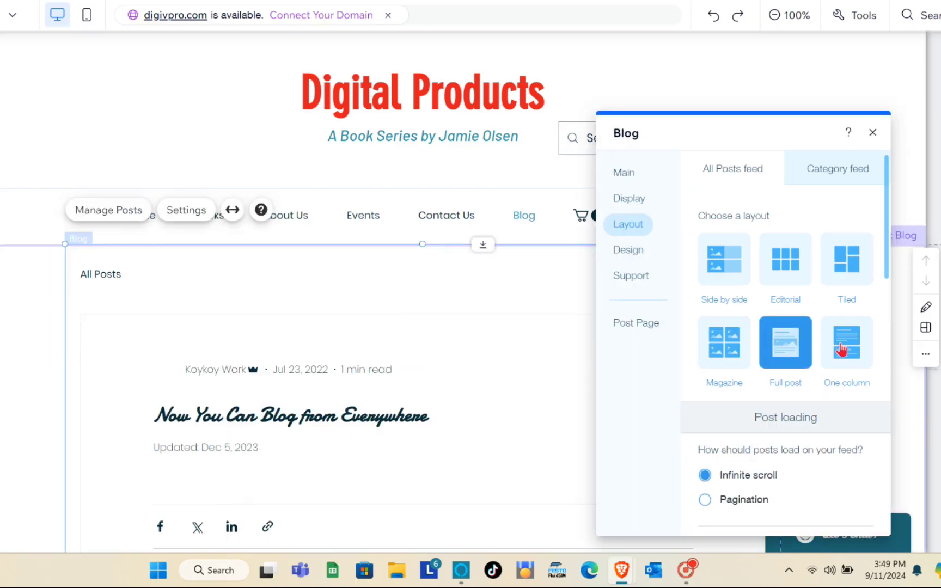
left_click(849, 365)
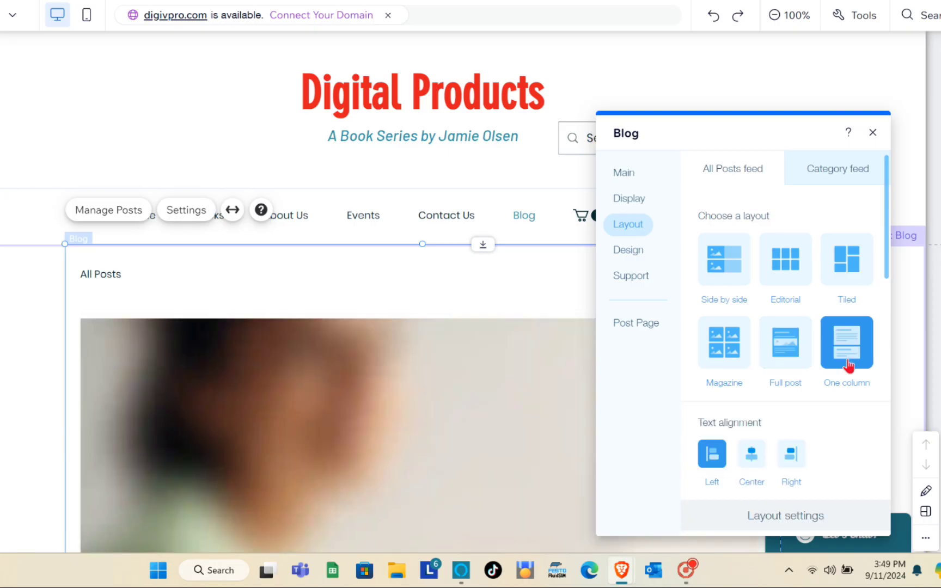
left_click(721, 287)
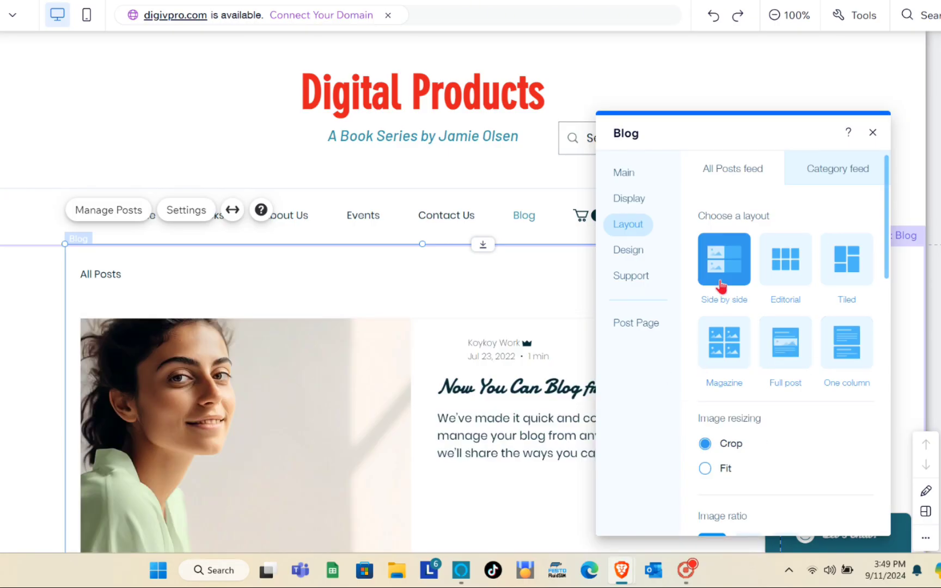
scroll(745, 438, "down", 3)
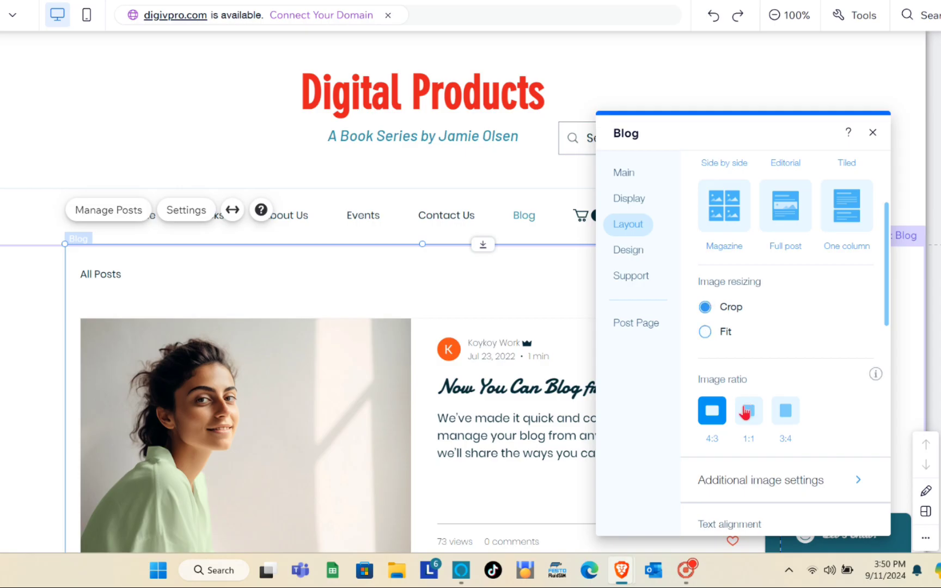
scroll(733, 405, "down", 2)
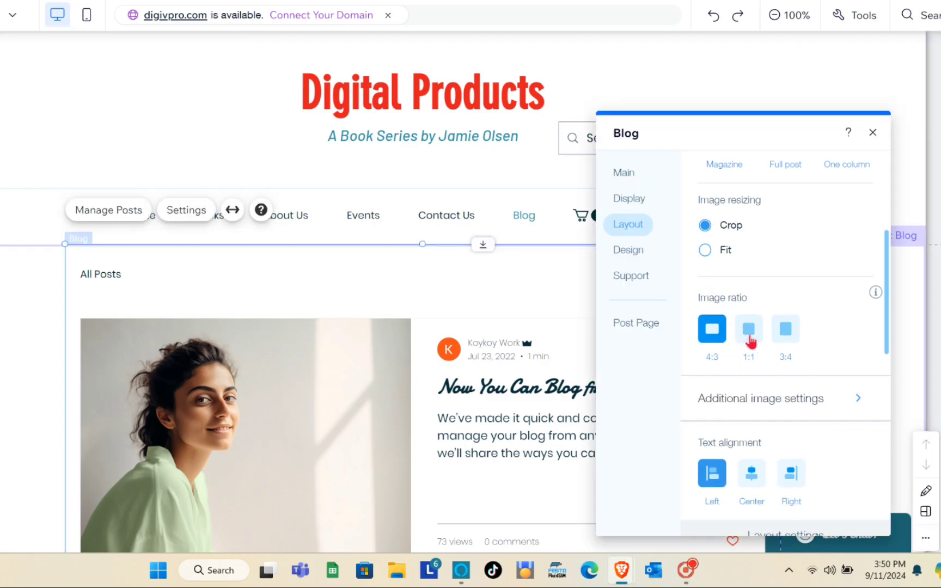
left_click(747, 336)
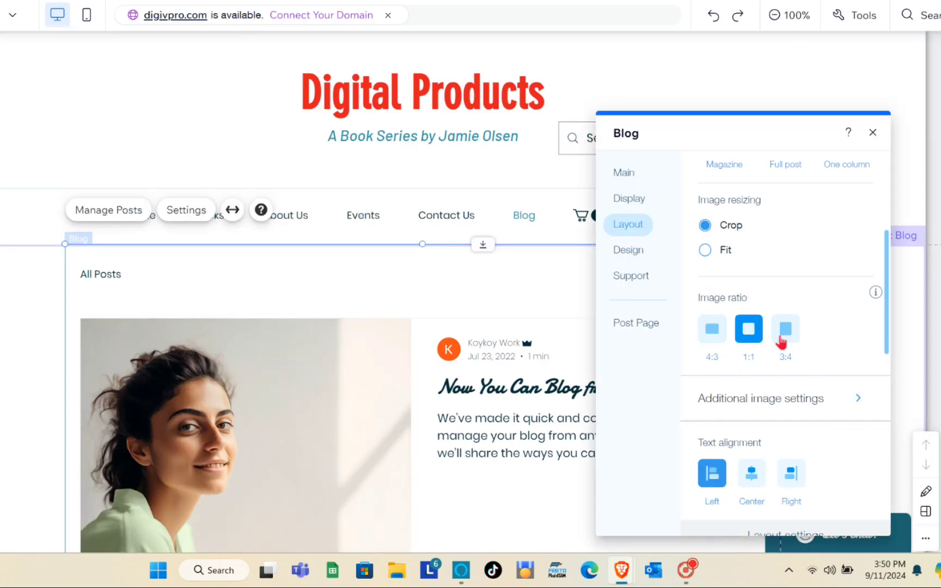
left_click(782, 341)
left_click(712, 339)
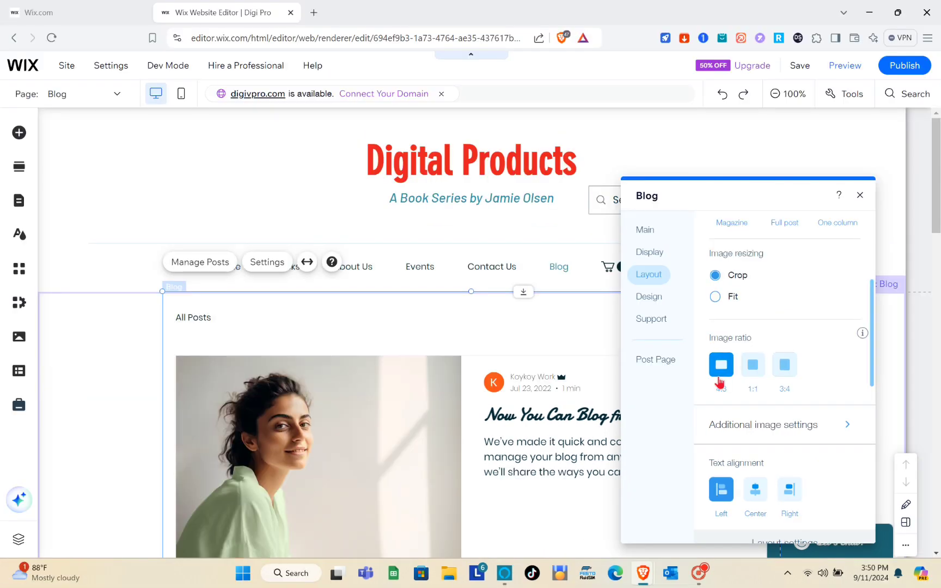
scroll(724, 389, "down", 3)
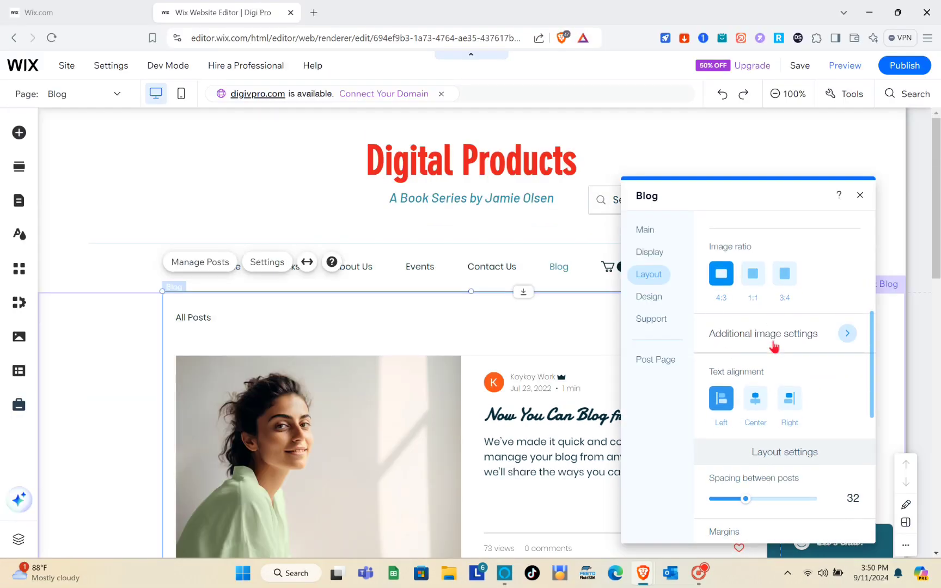
left_click(846, 334)
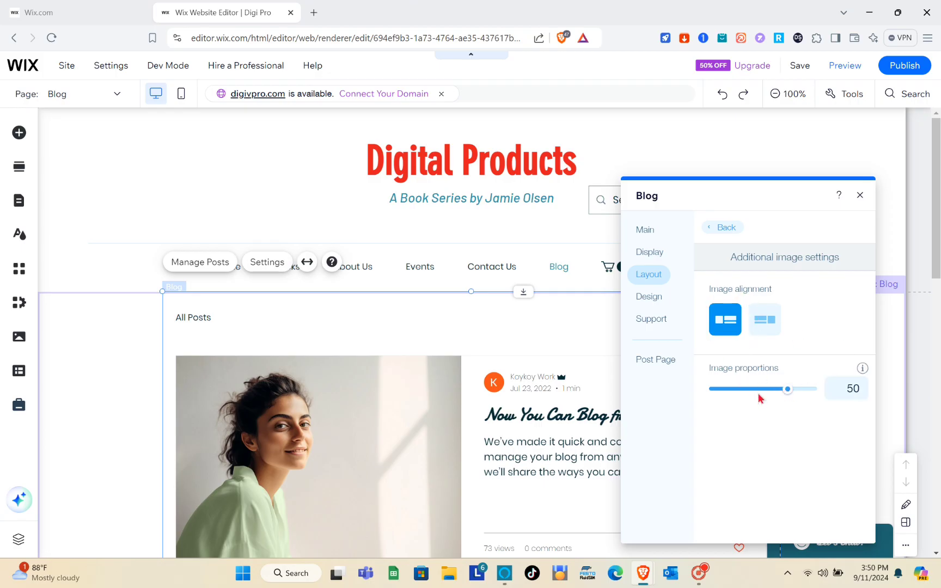
left_click(710, 232)
scroll(760, 427, "down", 5)
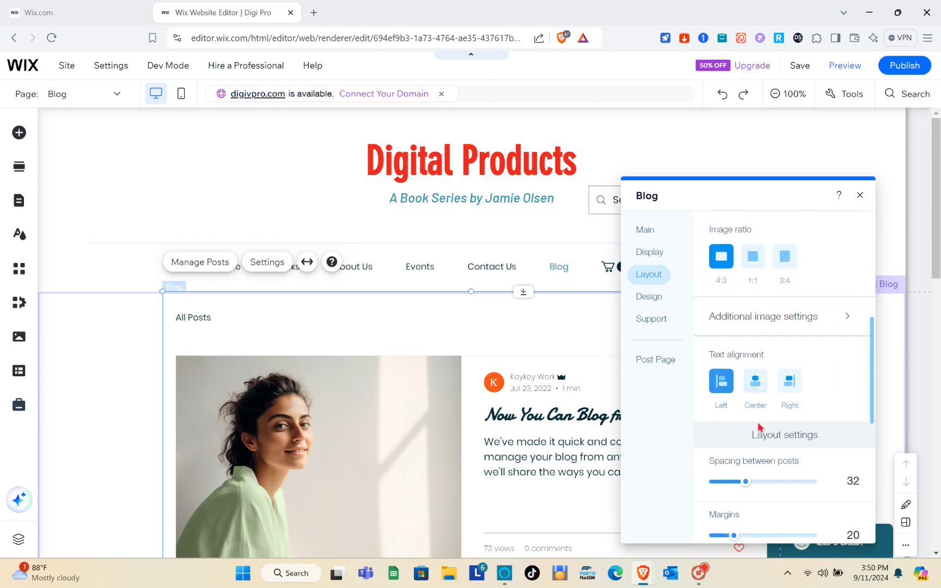
Review the Layout sliders and Post loading options, then switch to the Design section
scroll(759, 427, "down", 3)
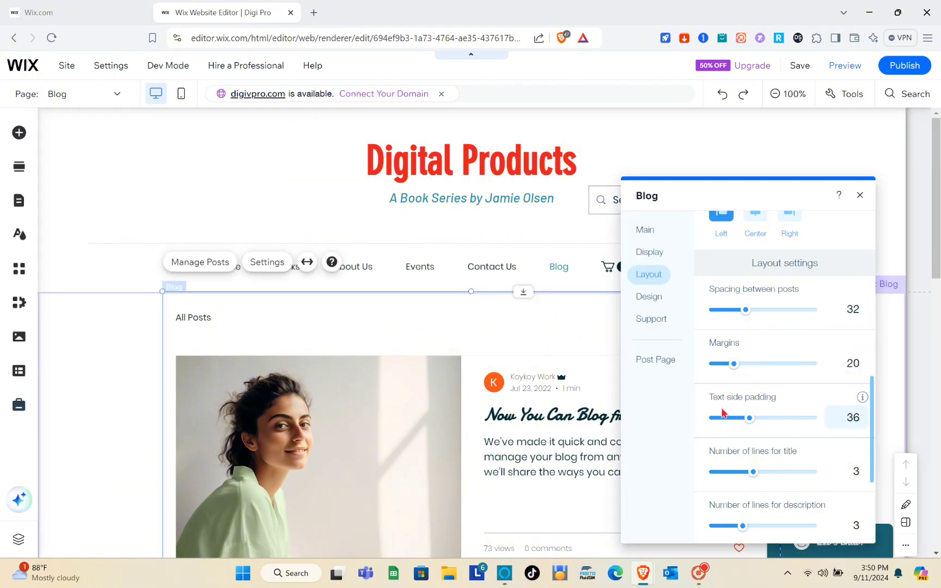
scroll(758, 422, "down", 3)
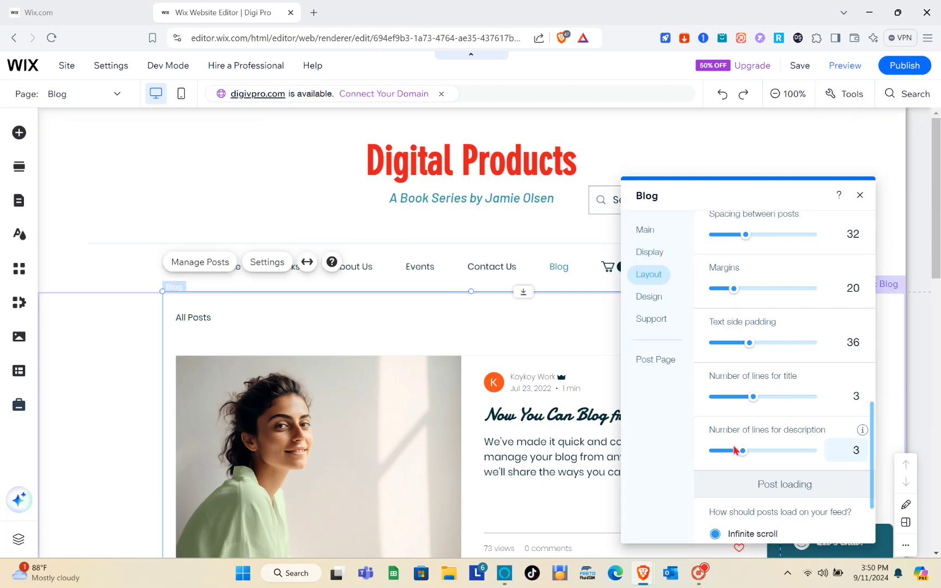
scroll(784, 413, "down", 2)
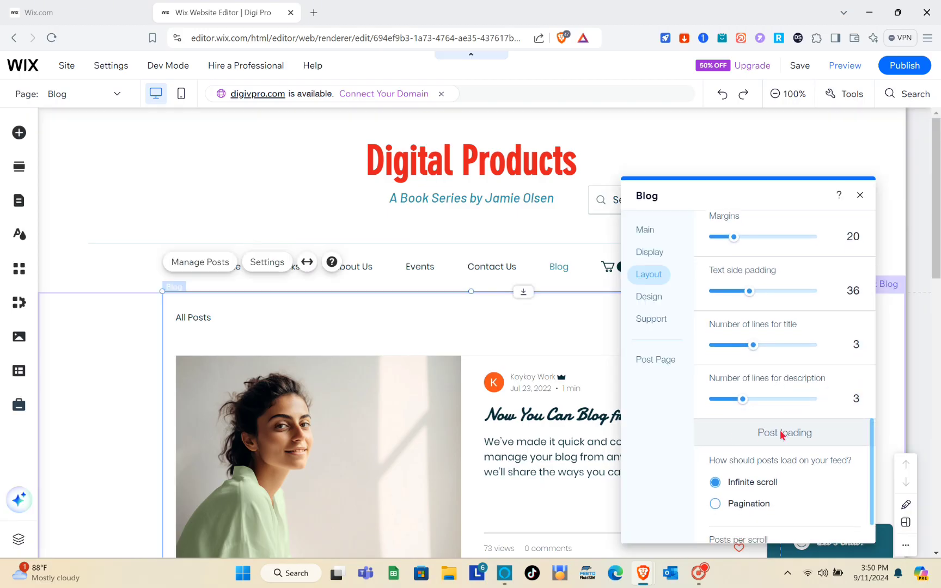
scroll(782, 435, "down", 2)
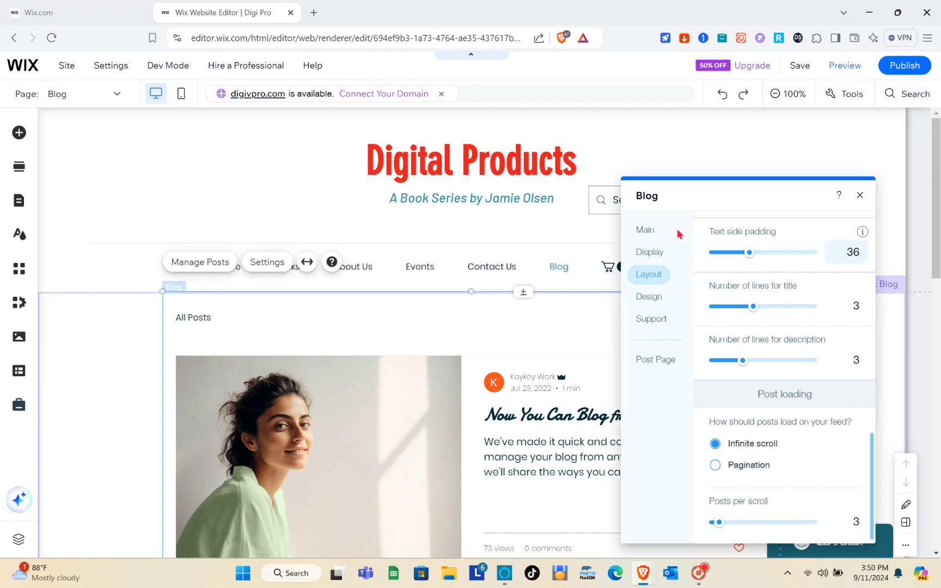
left_click(657, 302)
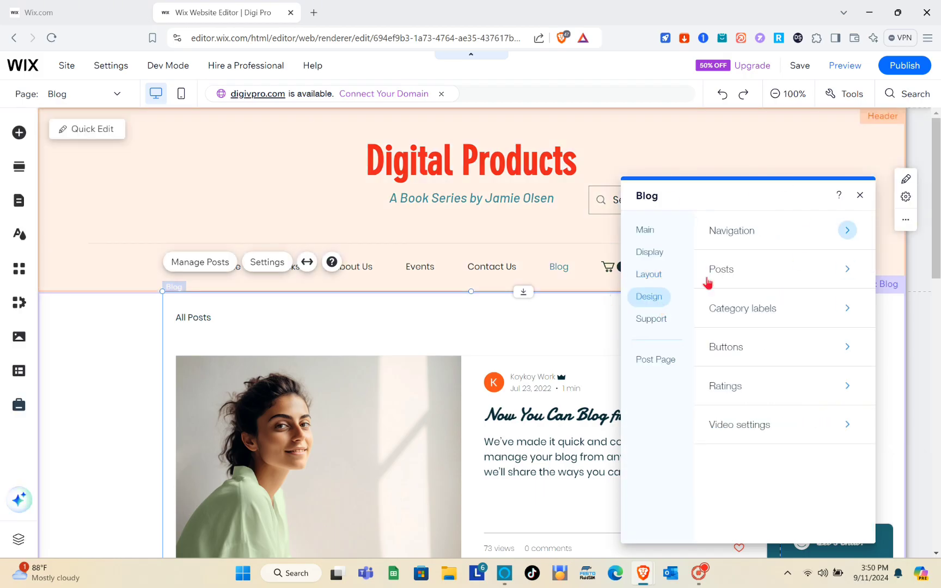
Check the Navigation menu colour without changing it, then go to the Posts design settings
left_click(846, 238)
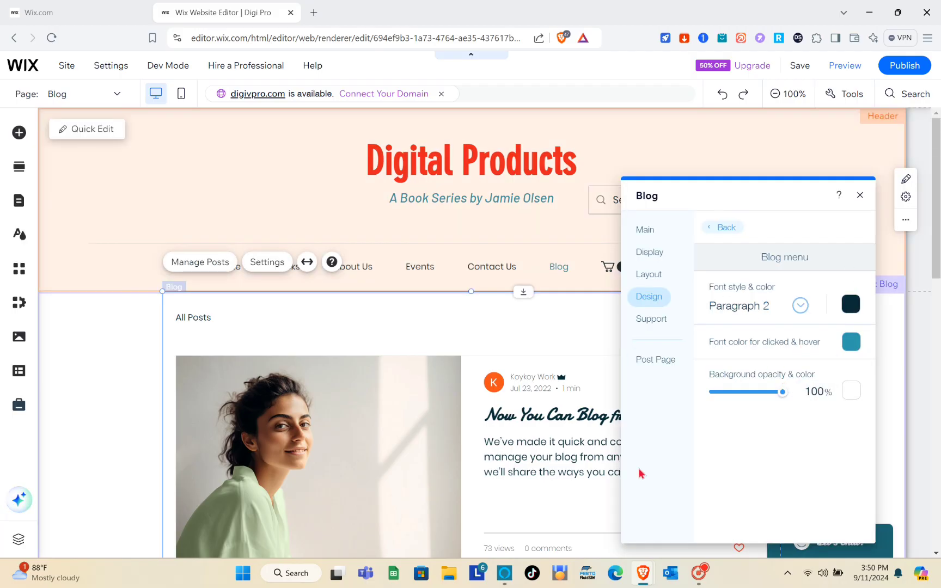
scroll(506, 432, "down", 5)
scroll(505, 432, "up", 5)
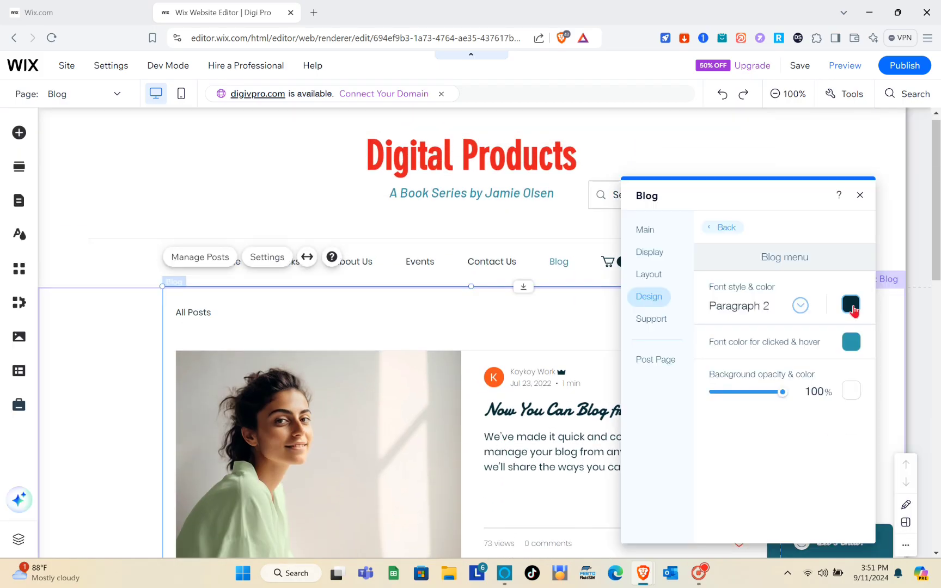
left_click(851, 304)
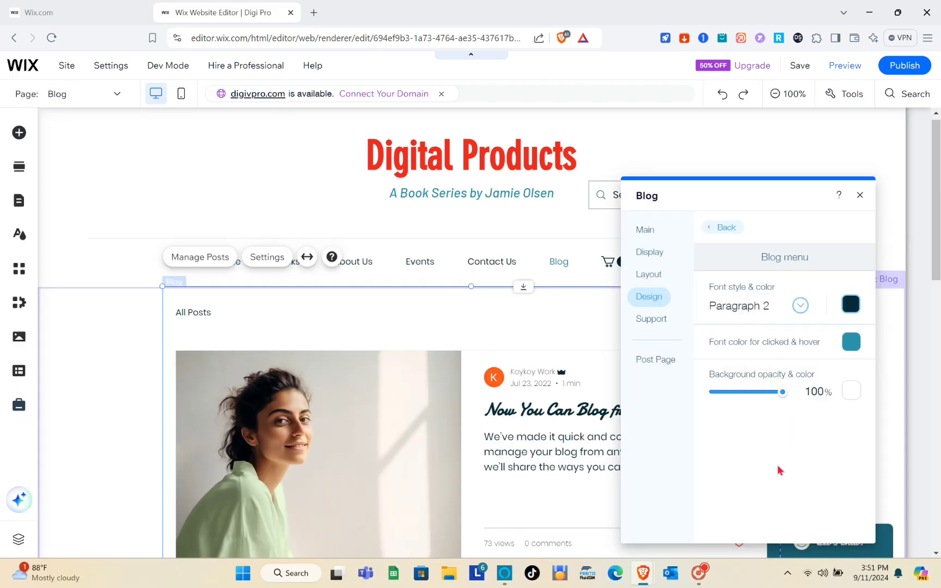
left_click(890, 309)
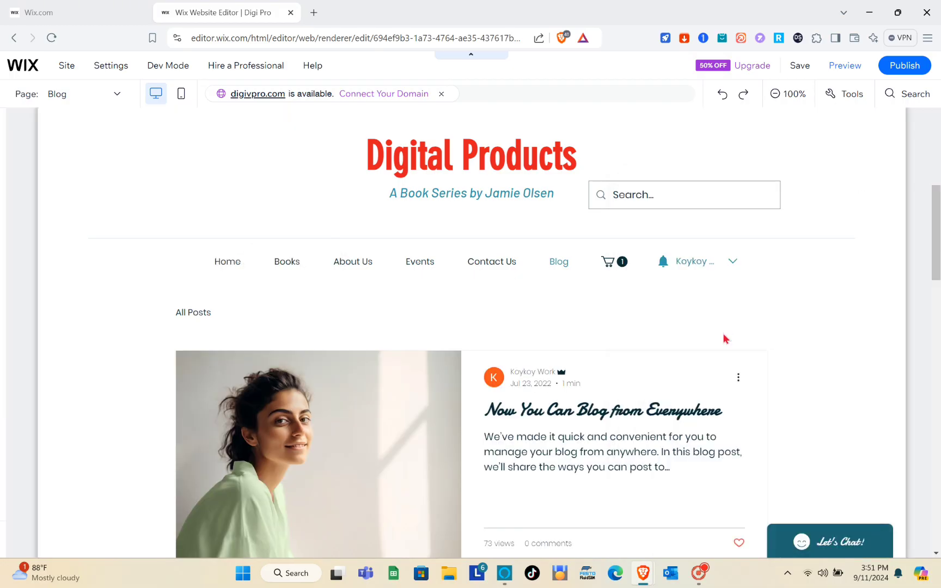
left_click(712, 228)
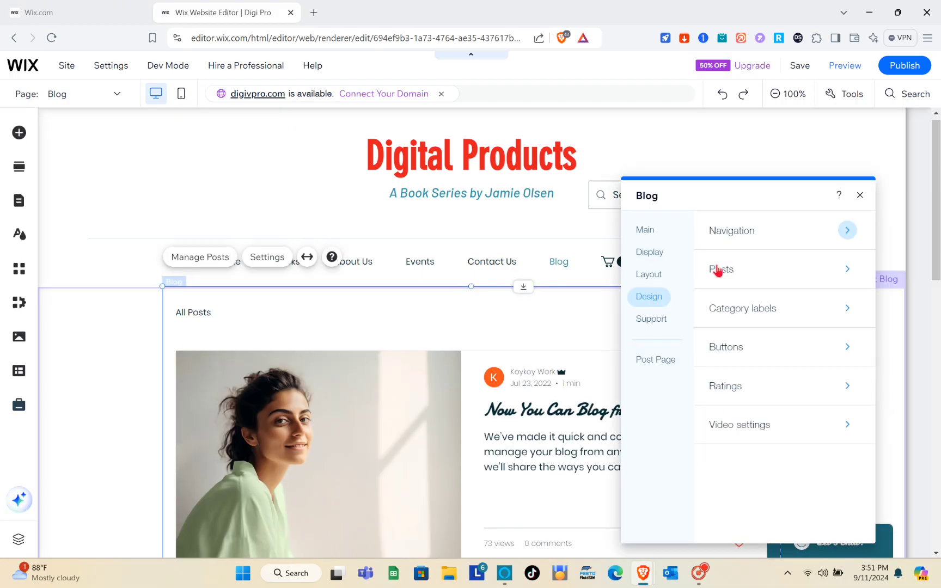
left_click(821, 269)
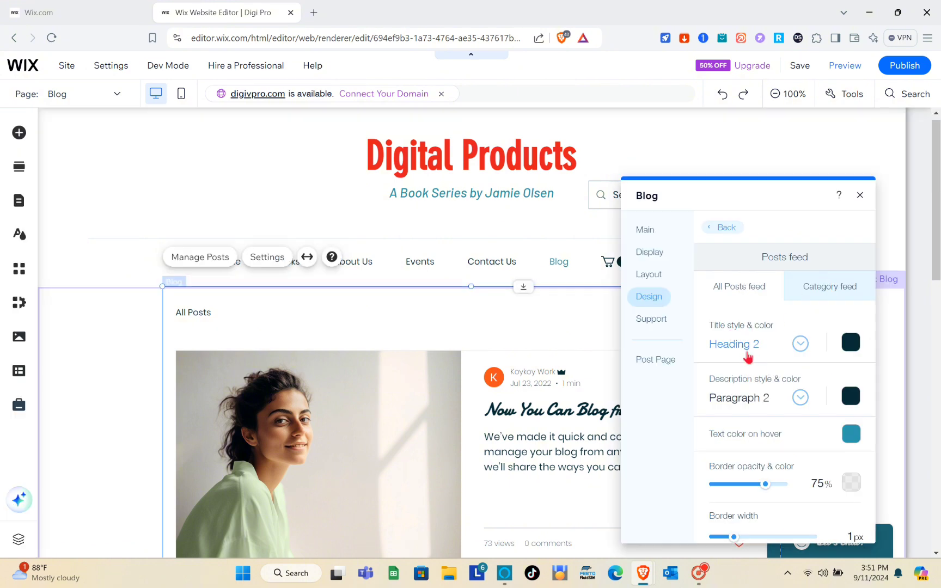
Set the post title colour to red #FF4040 and review the remaining Posts design options
left_click(848, 347)
left_click(862, 497)
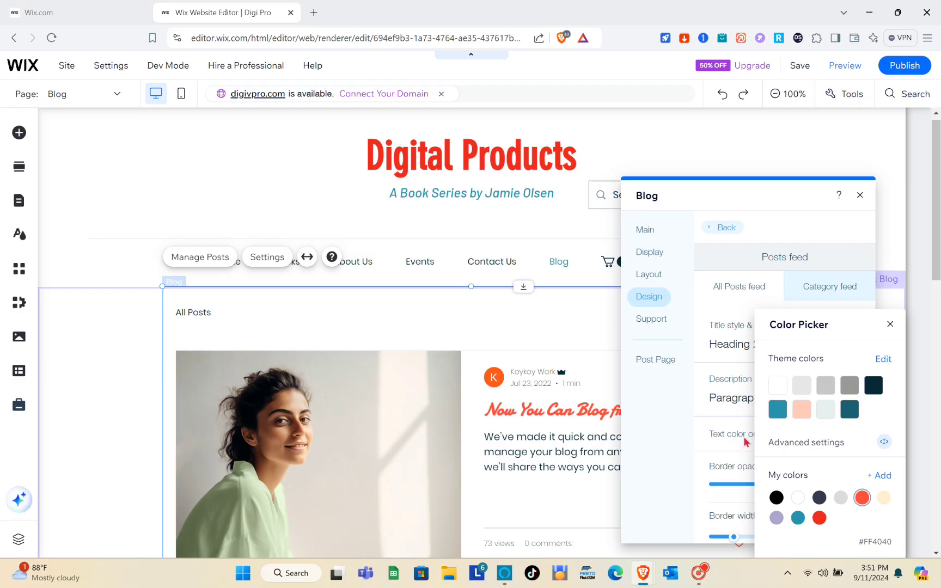
left_click(889, 324)
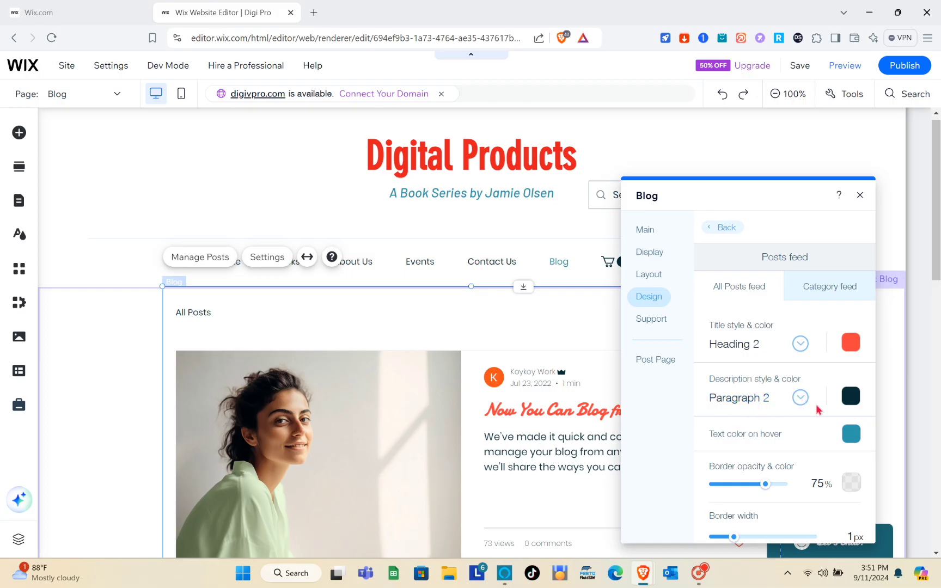
scroll(796, 396, "down", 2)
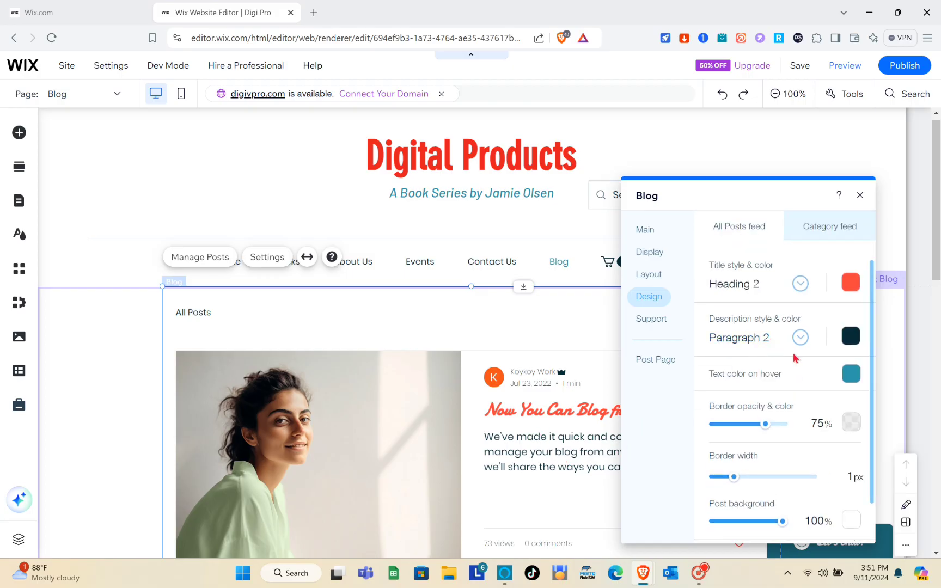
scroll(782, 352, "down", 1)
scroll(781, 411, "down", 1)
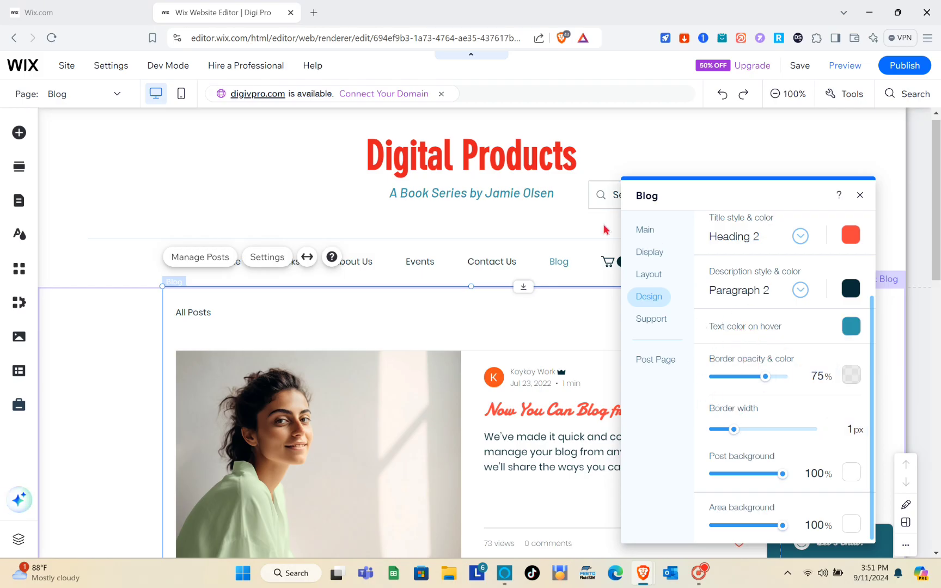
left_click(850, 326)
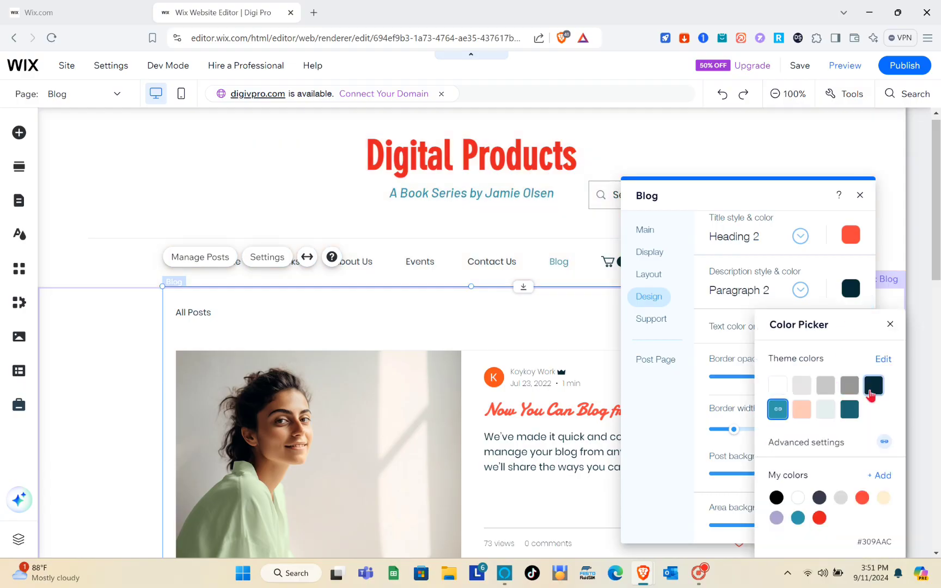
left_click(870, 391)
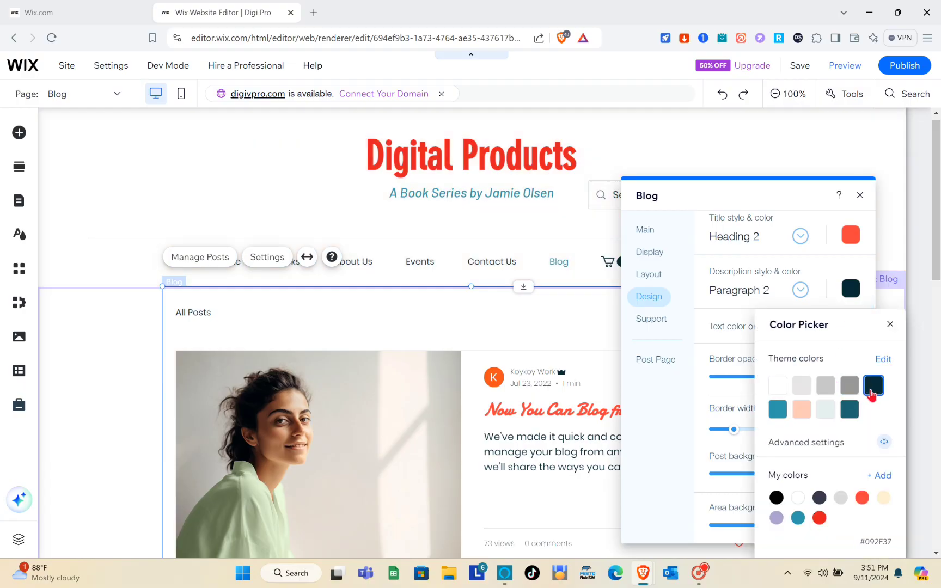
left_click(777, 409)
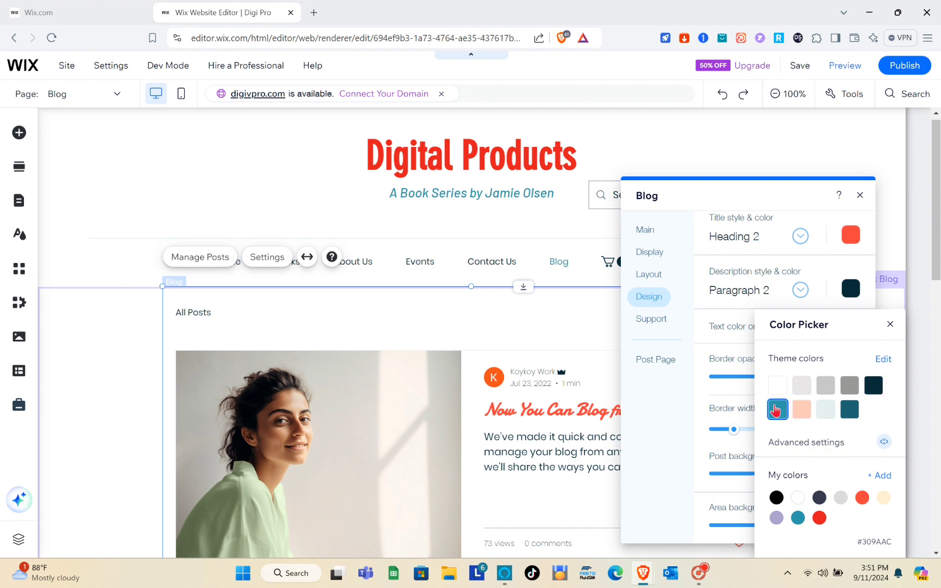
left_click(891, 324)
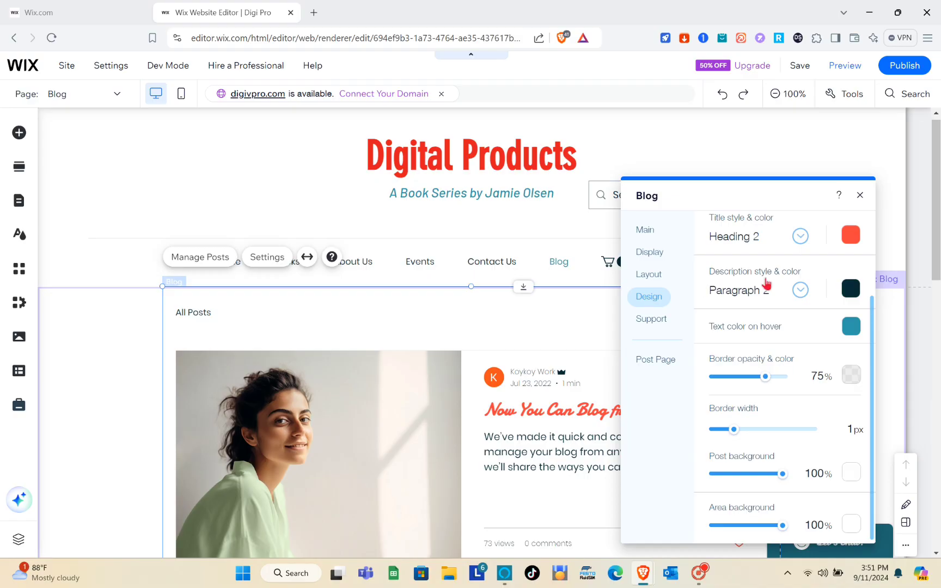
scroll(742, 283, "up", 3)
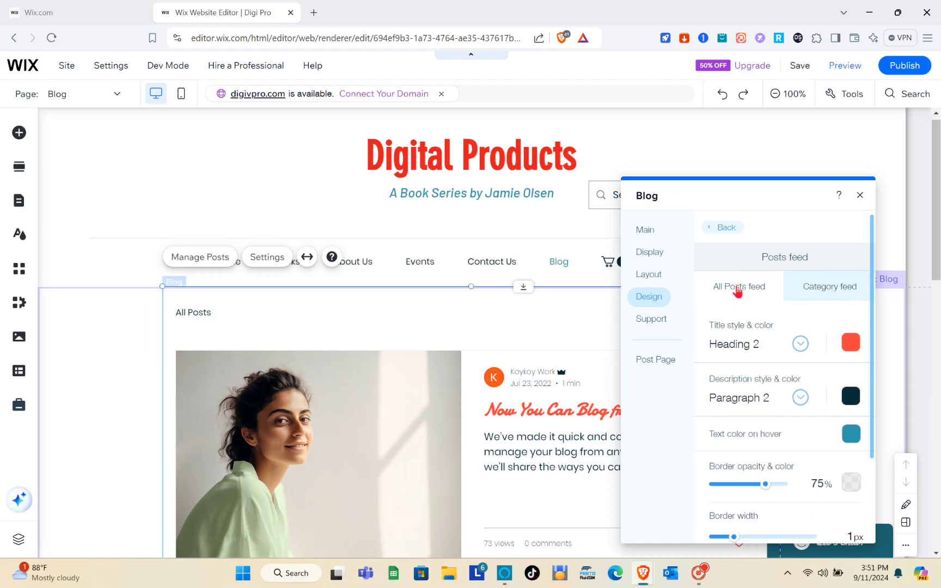
Glance at the Category feed design, then close the Blog settings panel and scroll the page
left_click(828, 296)
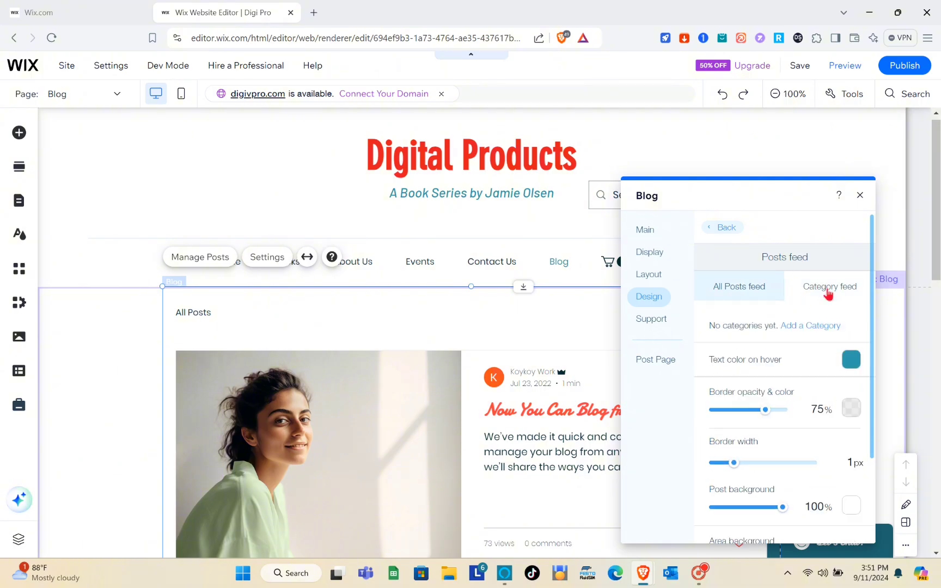
scroll(787, 380, "down", 1)
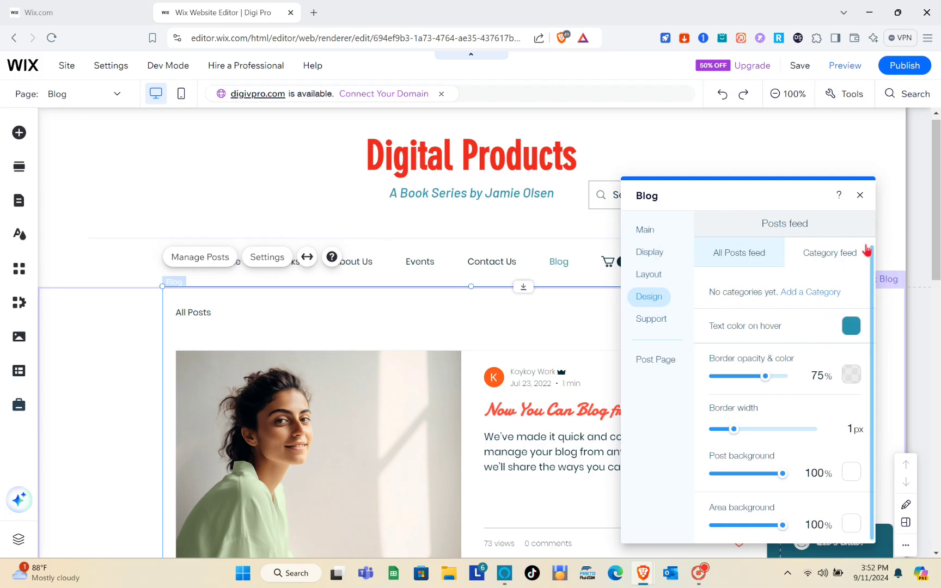
left_click(860, 196)
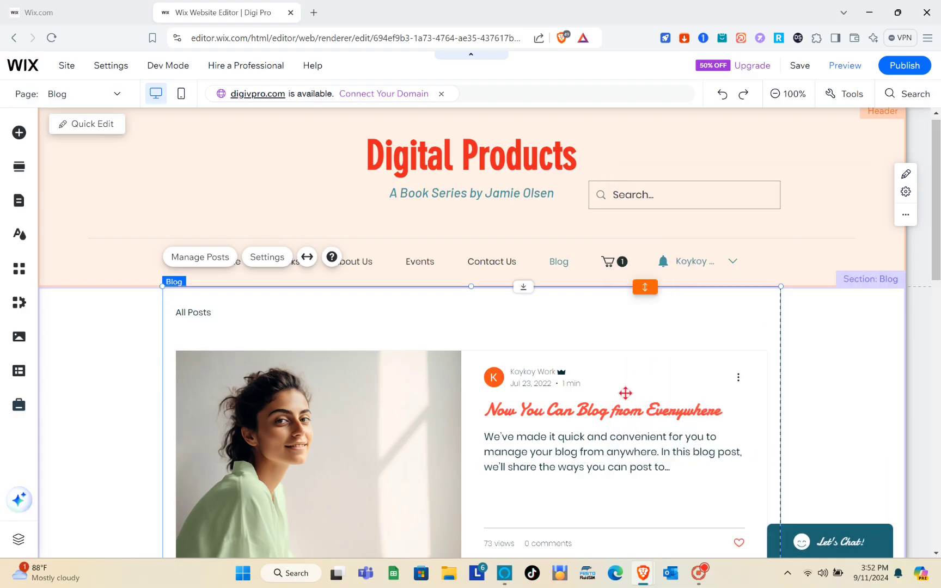
scroll(625, 393, "down", 4)
scroll(625, 393, "down", 10)
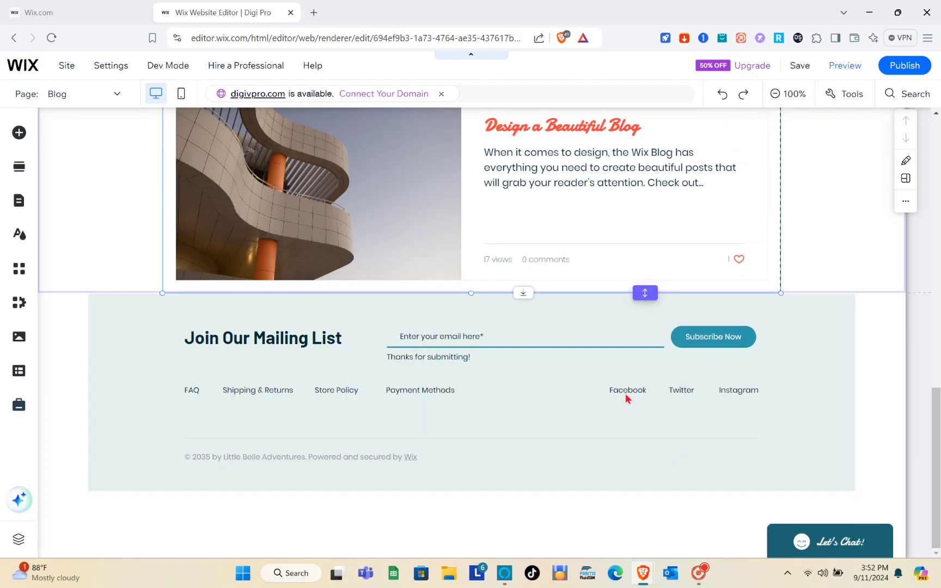
scroll(626, 398, "up", 12)
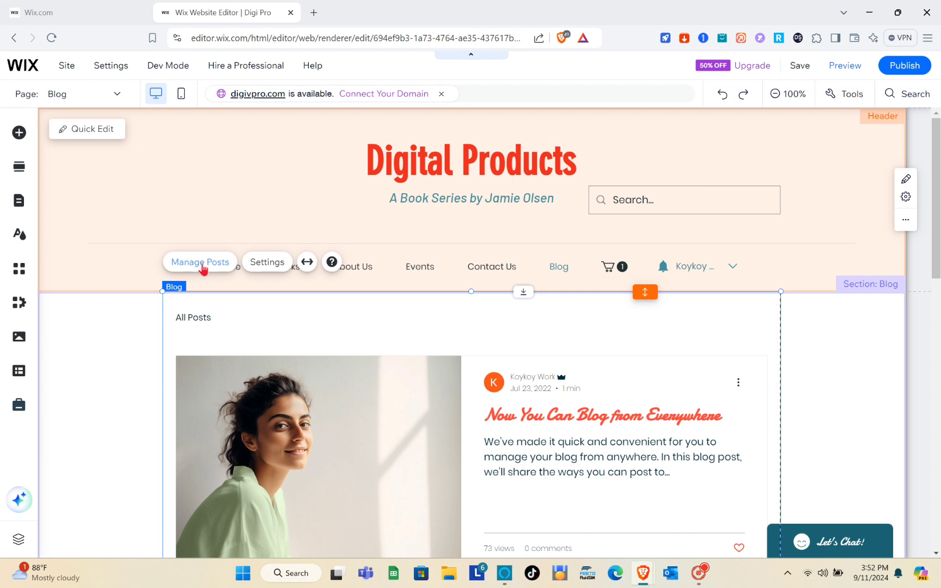
Open Manage Posts from the Blog element to reach the dashboard's empty Published posts list
left_click(201, 264)
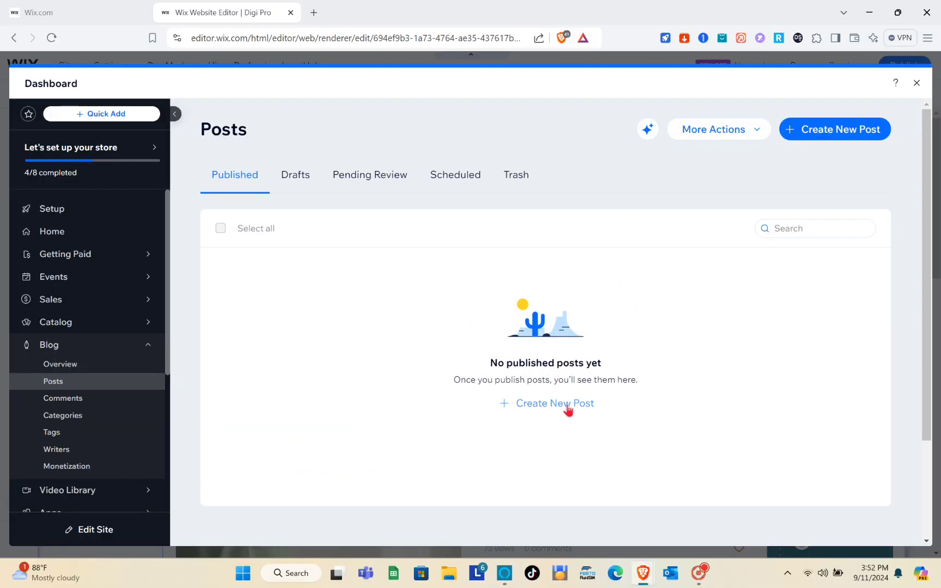
Create a new post, dismiss the AI Tools popup, and title it 'BEAUTY'
left_click(568, 410)
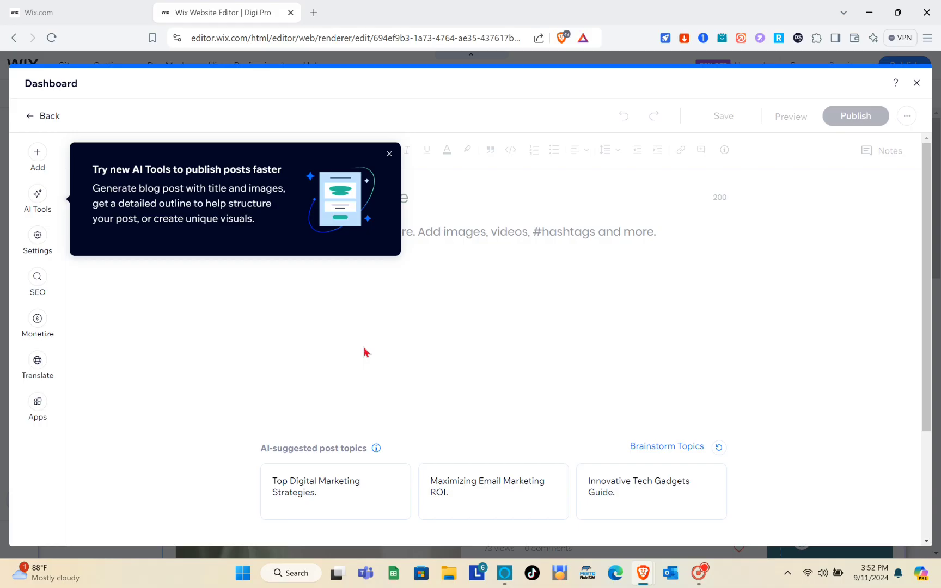
left_click(389, 155)
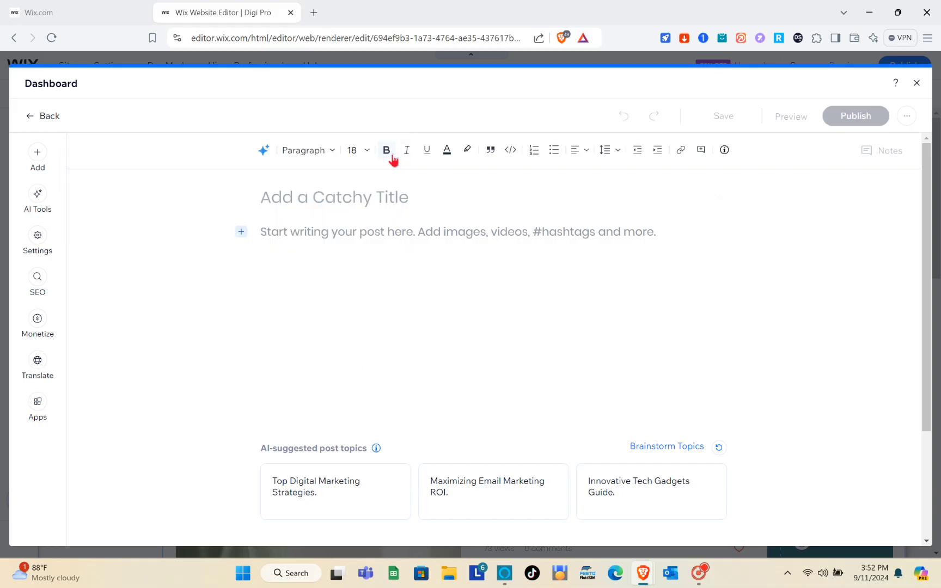
left_click(346, 204)
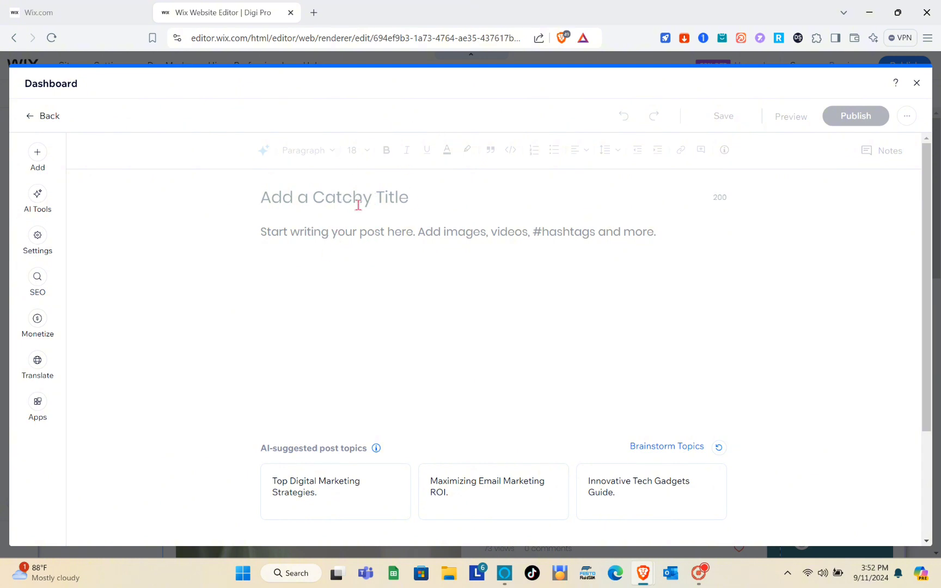
type("BEAUTY")
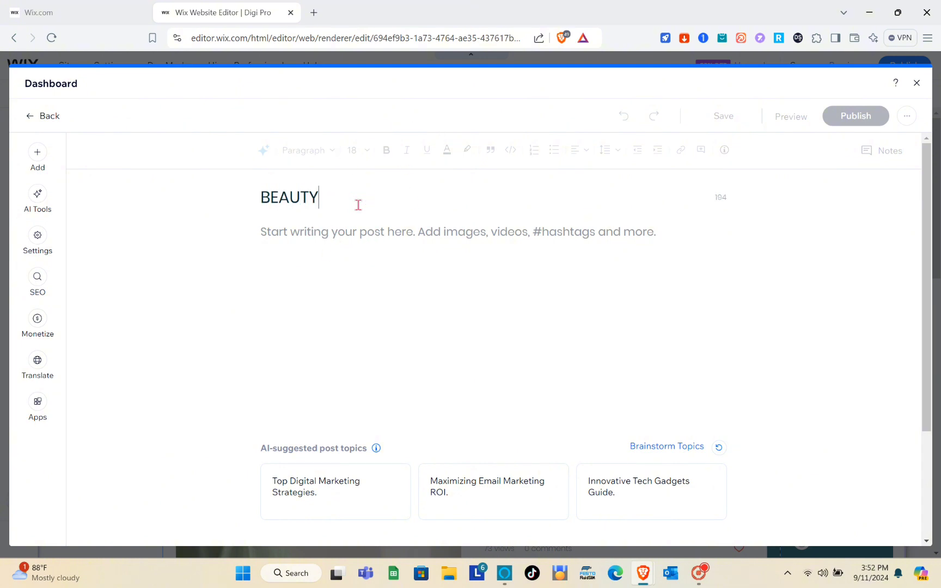
left_click(336, 231)
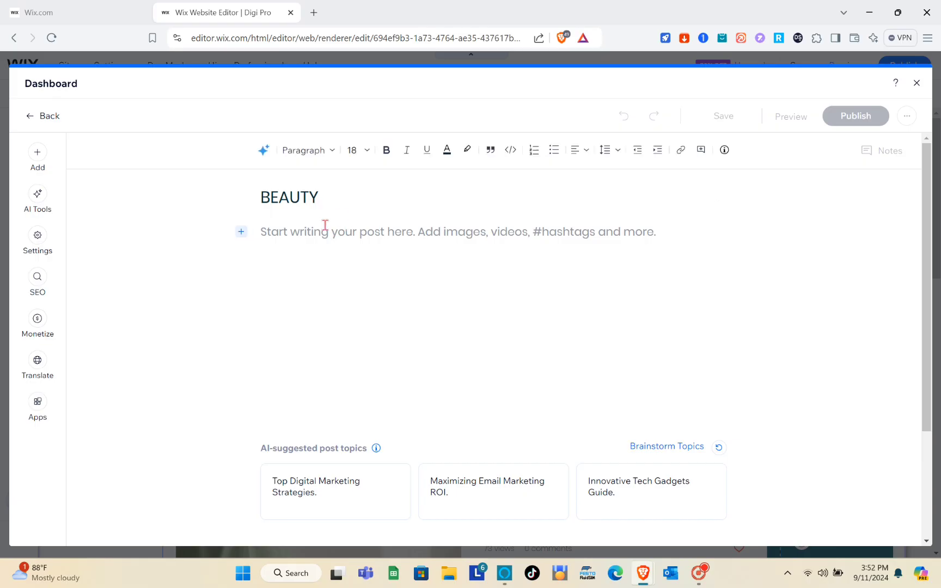
Add an empty paragraph below the 'Beauty Products' Heading 2 line
left_click(266, 152)
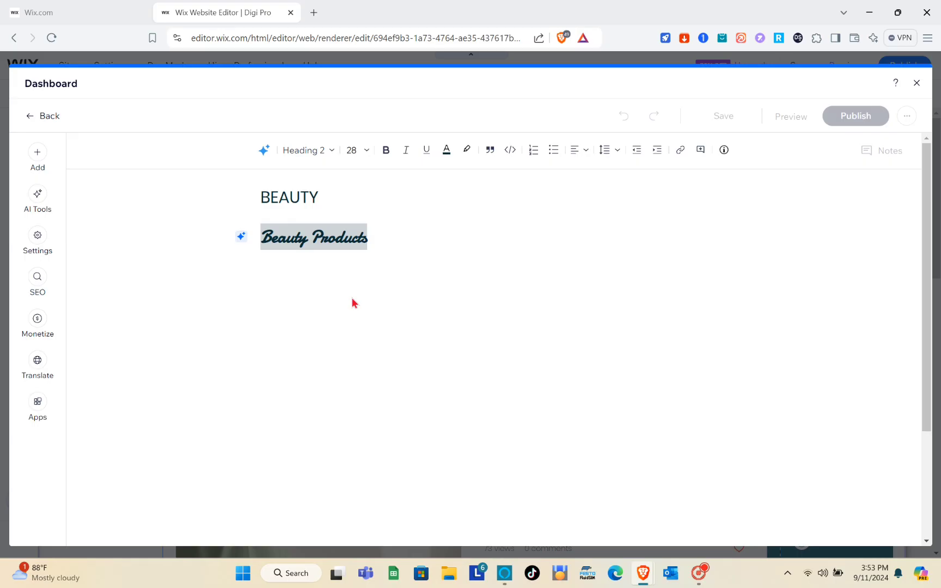
left_click(352, 298)
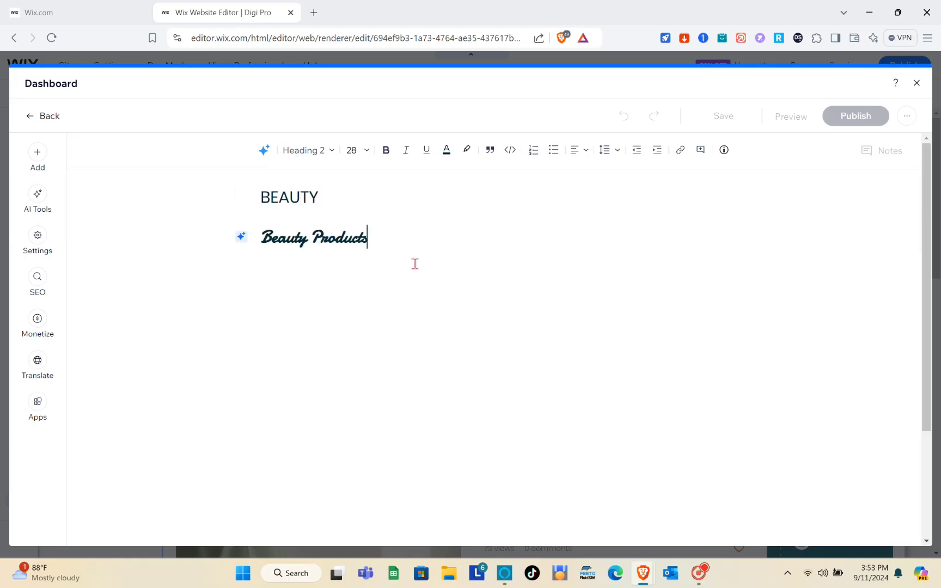
key("Return")
key("Return")
Insert the Make-up kit photo from Media from Wix, found by searching 'MAKE UP'
left_click(37, 164)
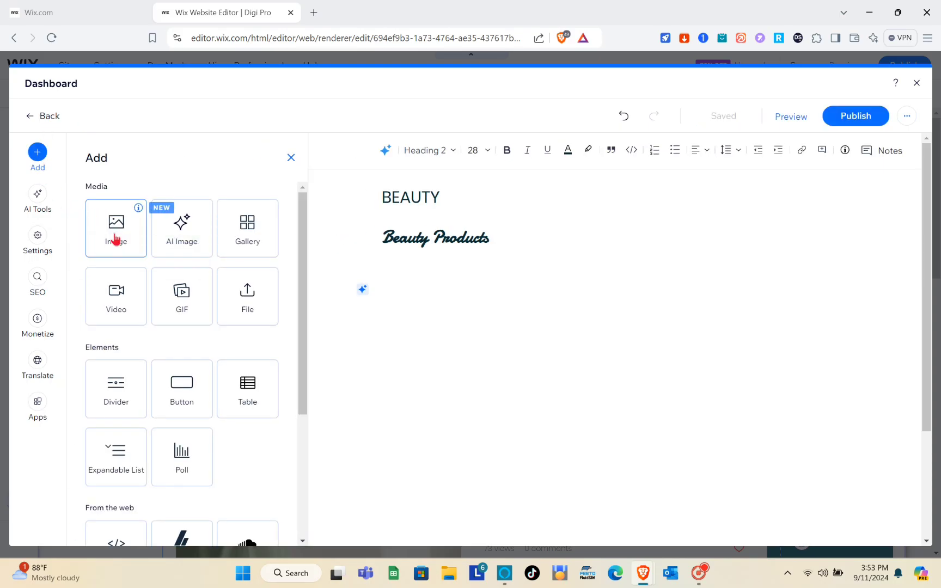
left_click_drag(115, 240, 416, 349)
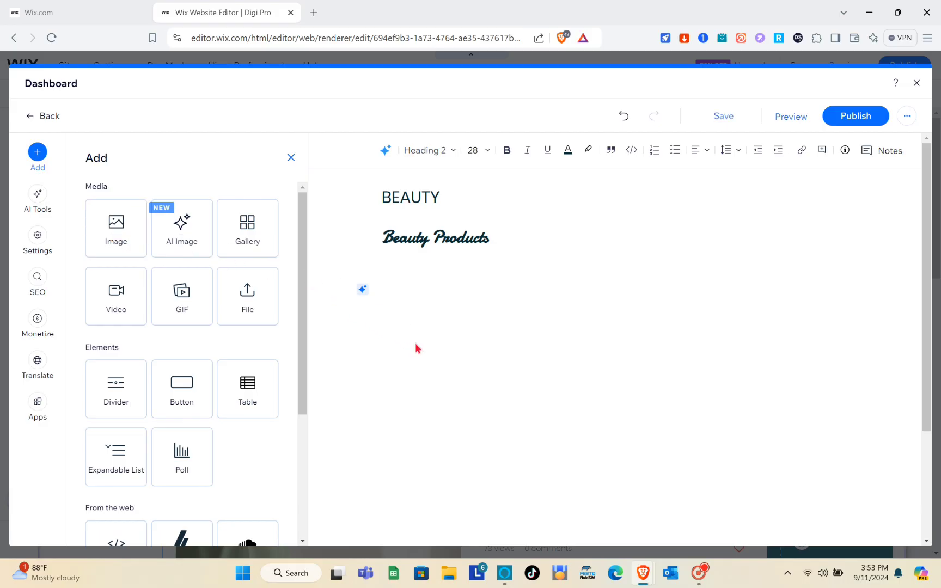
left_click(110, 243)
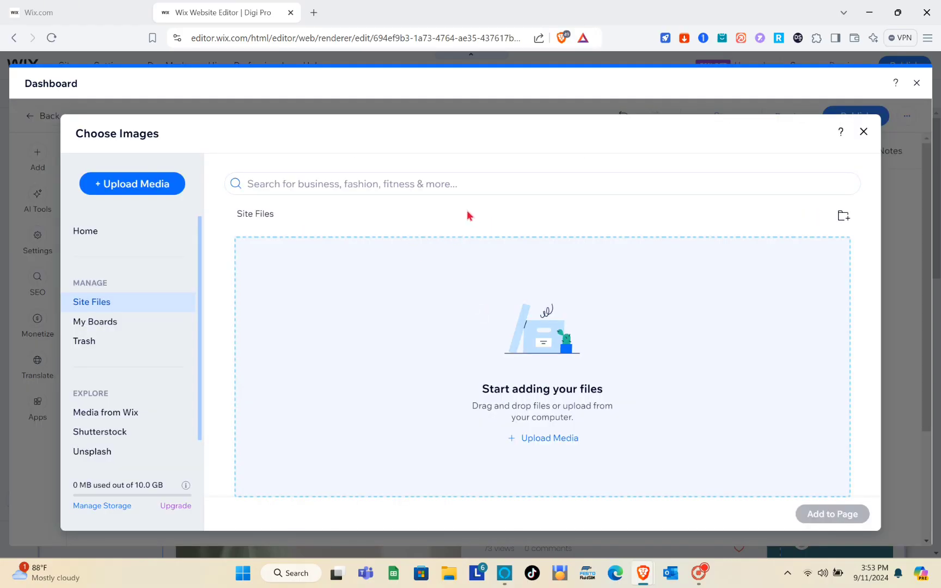
left_click(439, 183)
left_click(113, 418)
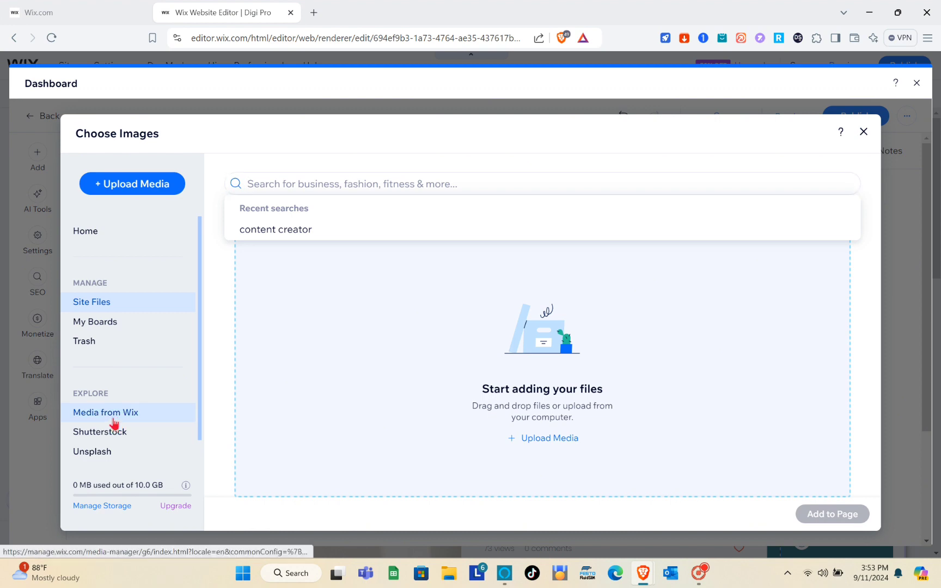
left_click(295, 184)
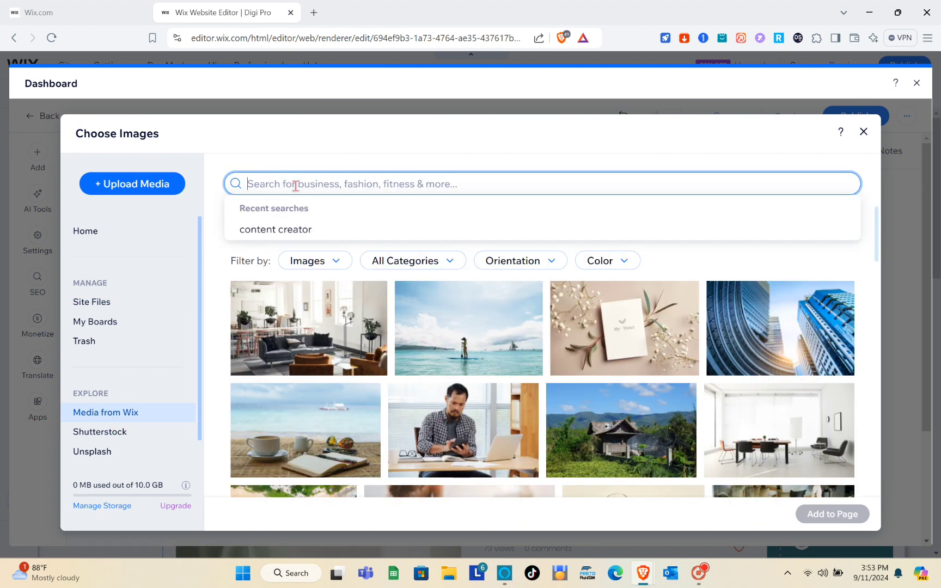
type("MAKE UP")
key("Return")
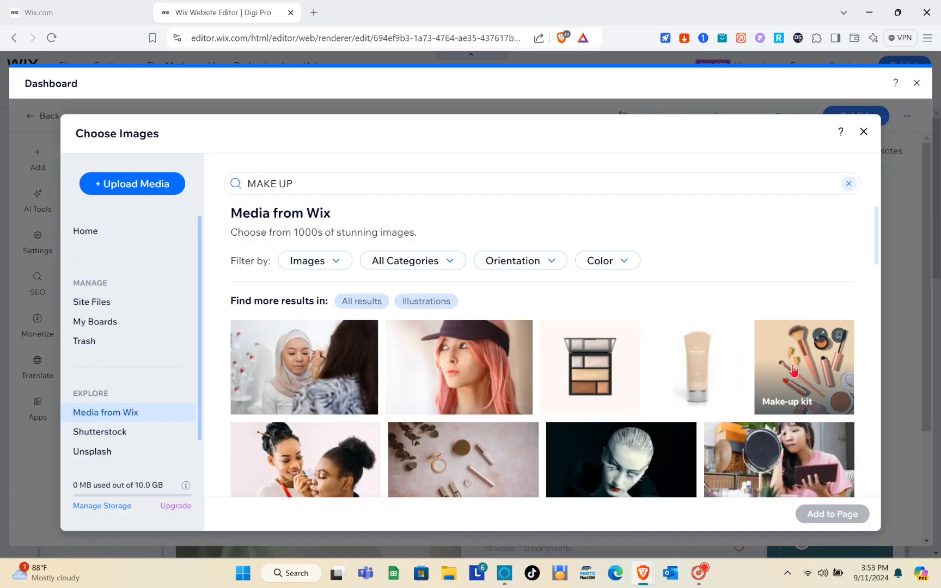
left_click(793, 370)
left_click(834, 520)
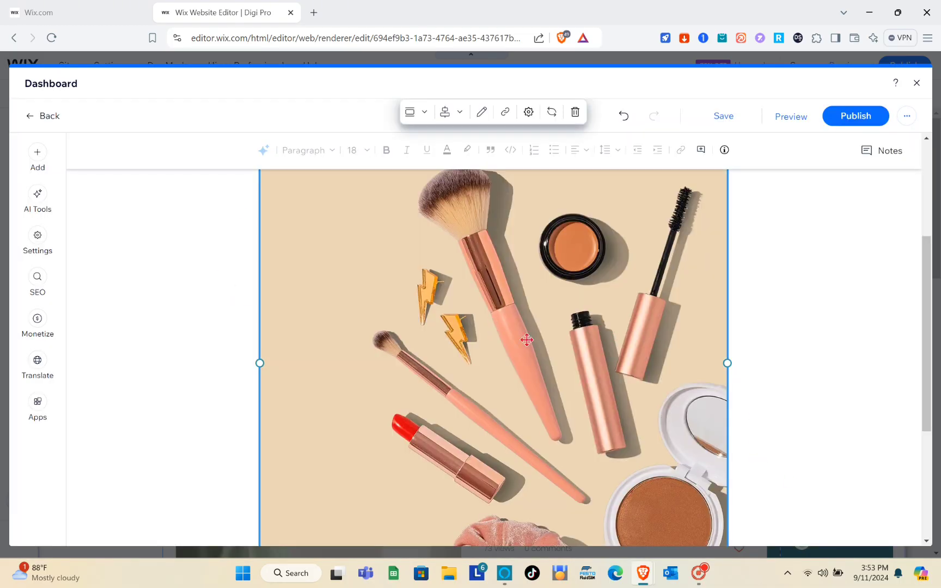
Use Content AI's Confident tone to change the heading to 'Discover the Best Beauty Products'
scroll(526, 340, "down", 4)
scroll(525, 338, "up", 7)
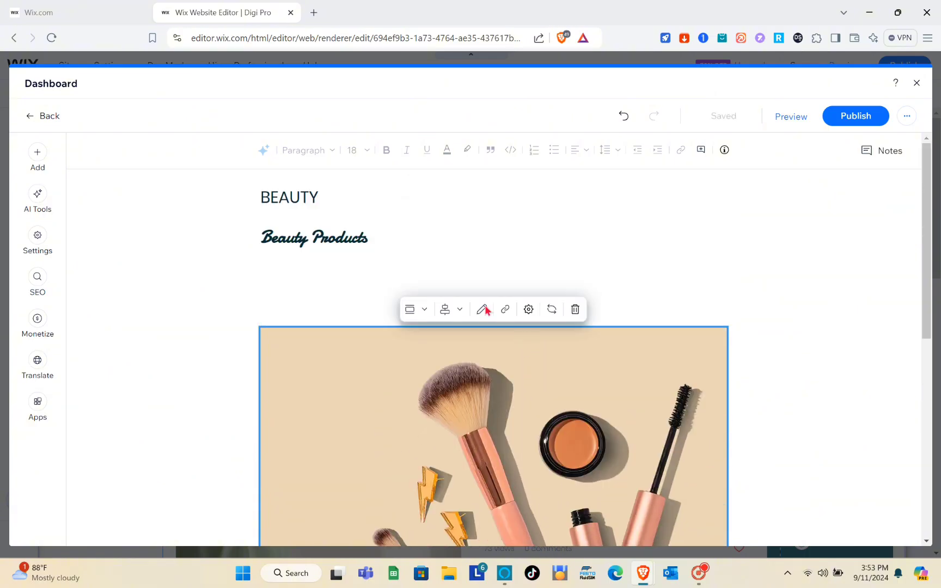
left_click(335, 256)
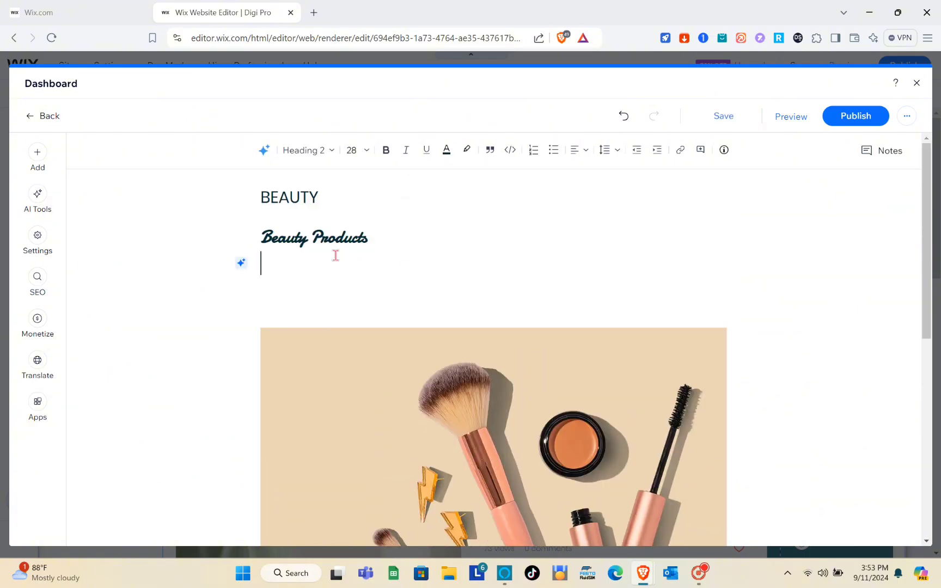
left_click(241, 264)
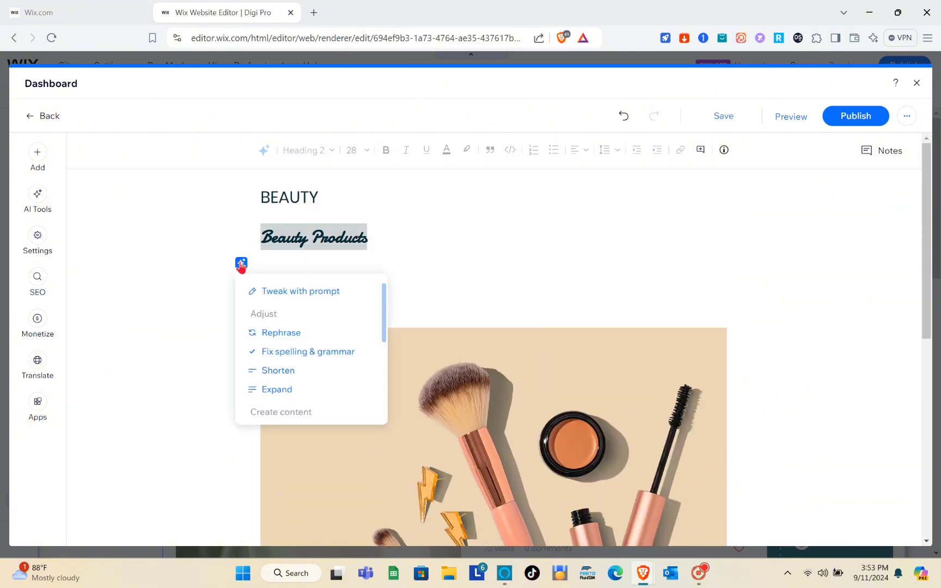
left_click(287, 292)
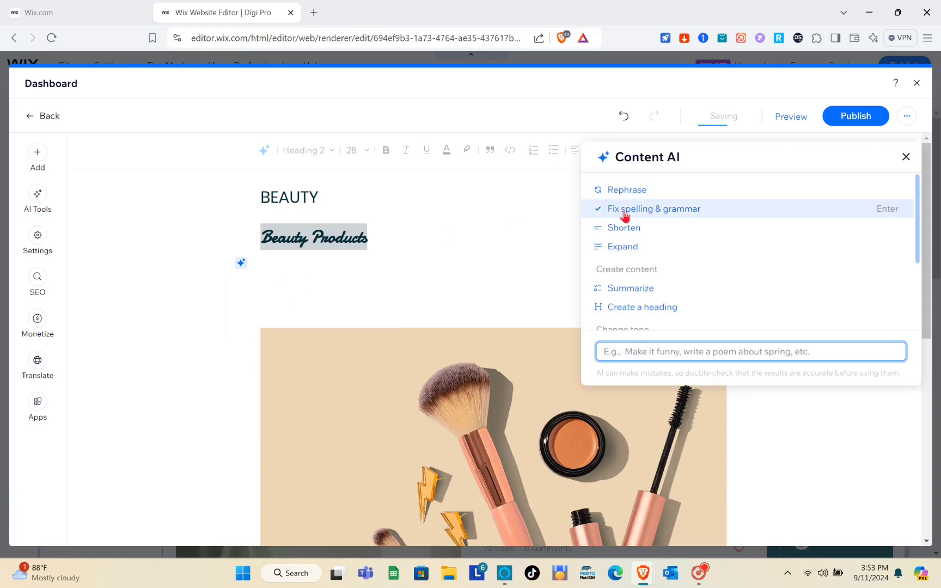
scroll(684, 265, "down", 2)
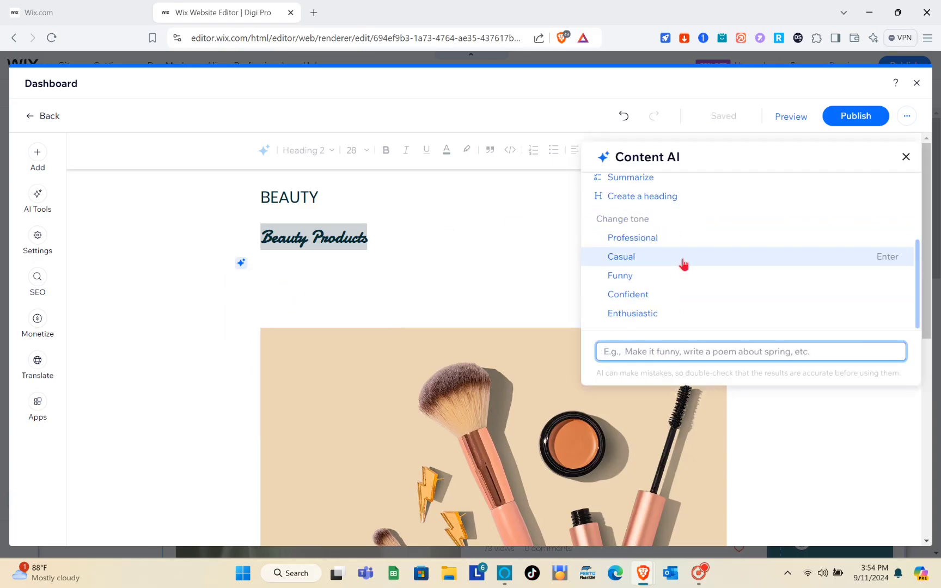
left_click(674, 297)
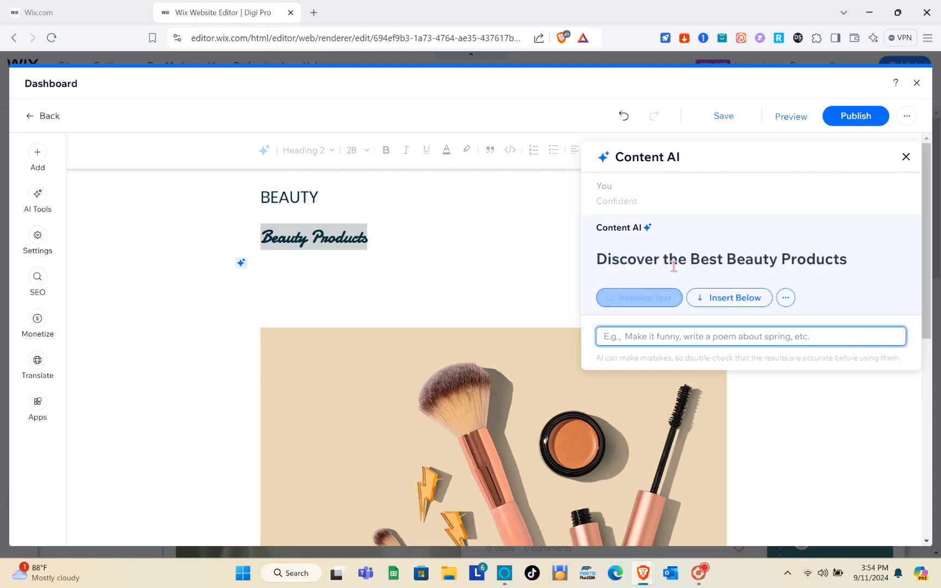
left_click(658, 302)
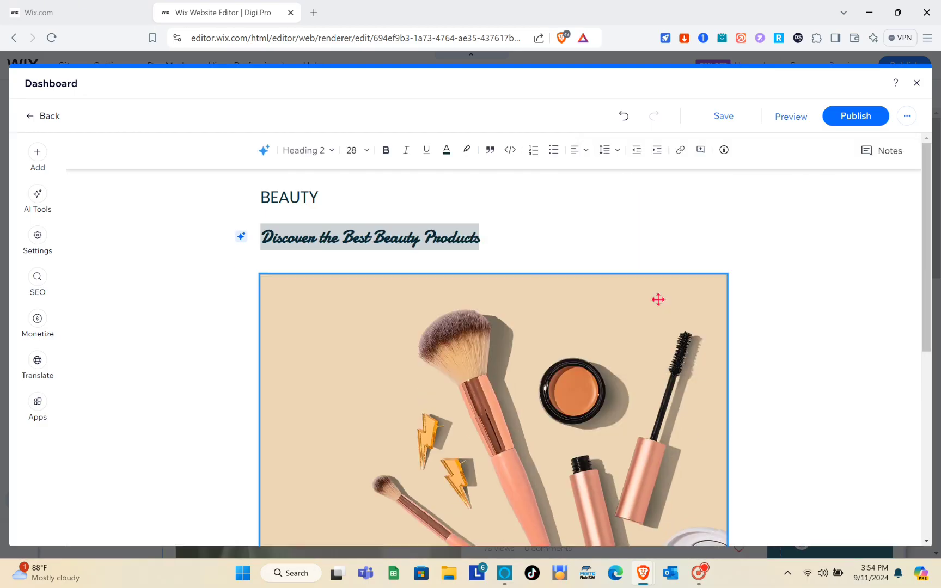
Publish the BEAUTY post, select it in the Posts list, and close the dashboard
scroll(581, 245, "down", 4)
scroll(582, 247, "down", 2)
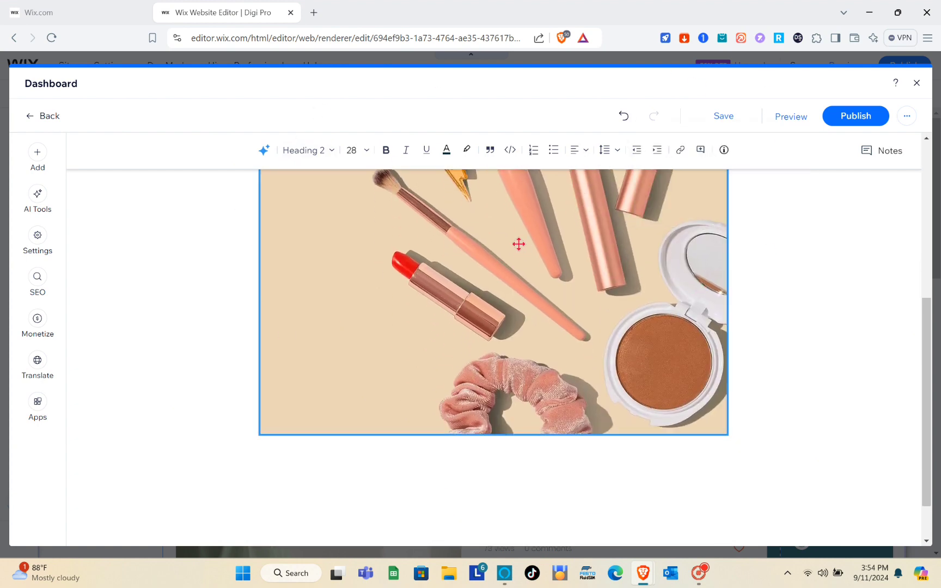
left_click(871, 121)
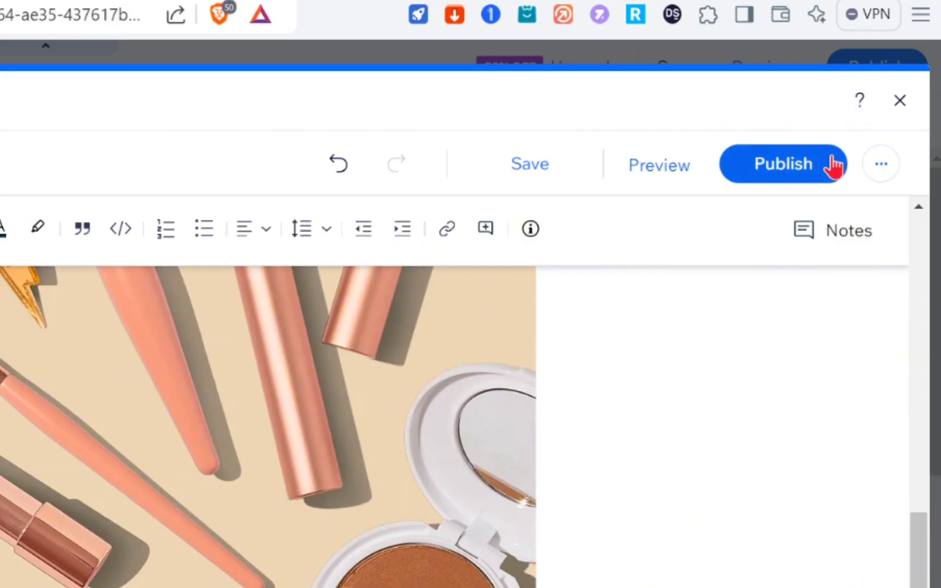
left_click(823, 161)
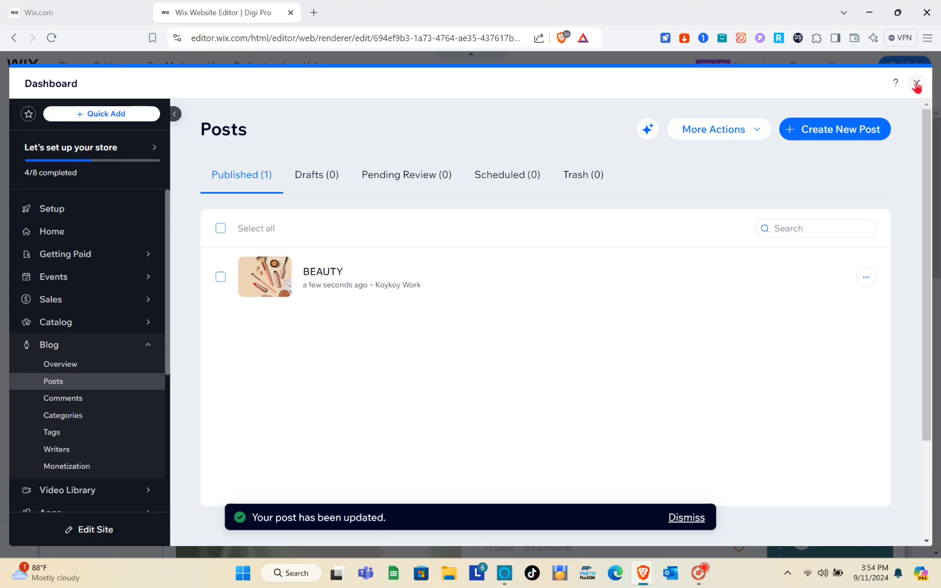
left_click(220, 279)
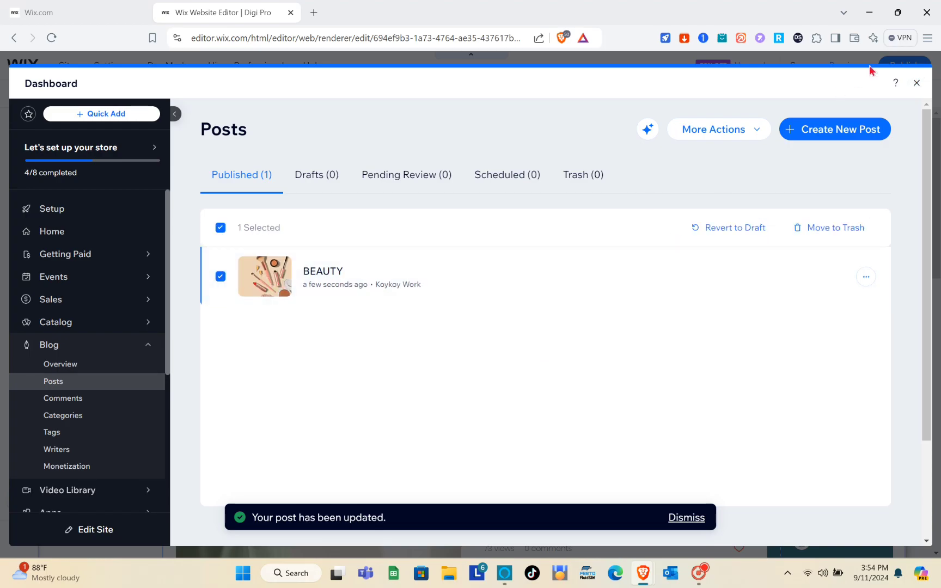
left_click(916, 83)
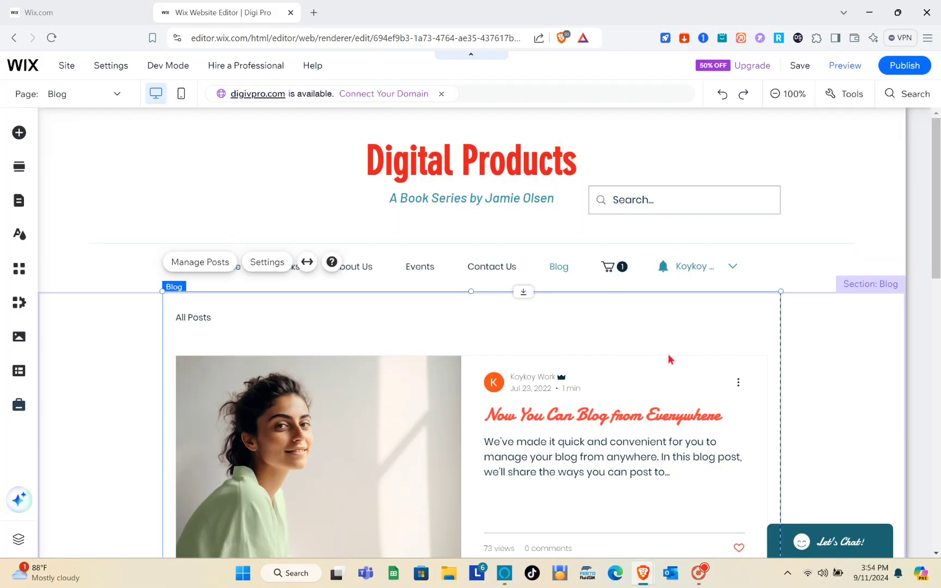
Scroll the Blog feed to the BEAUTY post, open Manage Posts, then close the dashboard
scroll(566, 352, "down", 10)
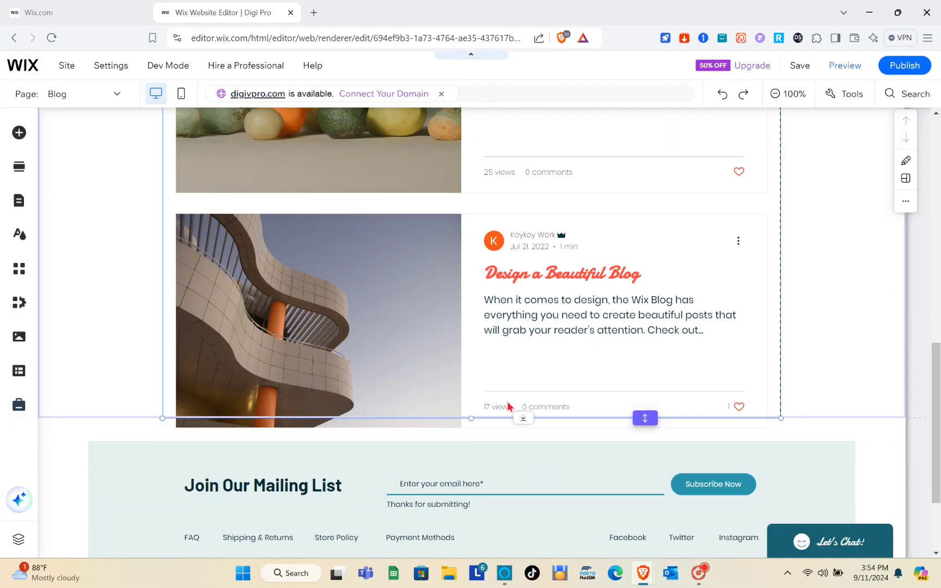
scroll(507, 402, "down", 4)
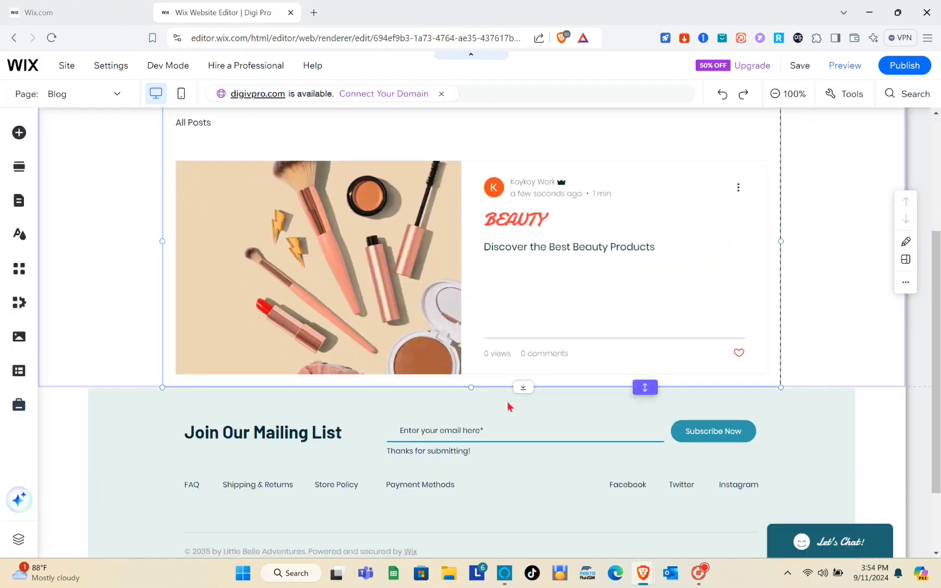
left_click(472, 324)
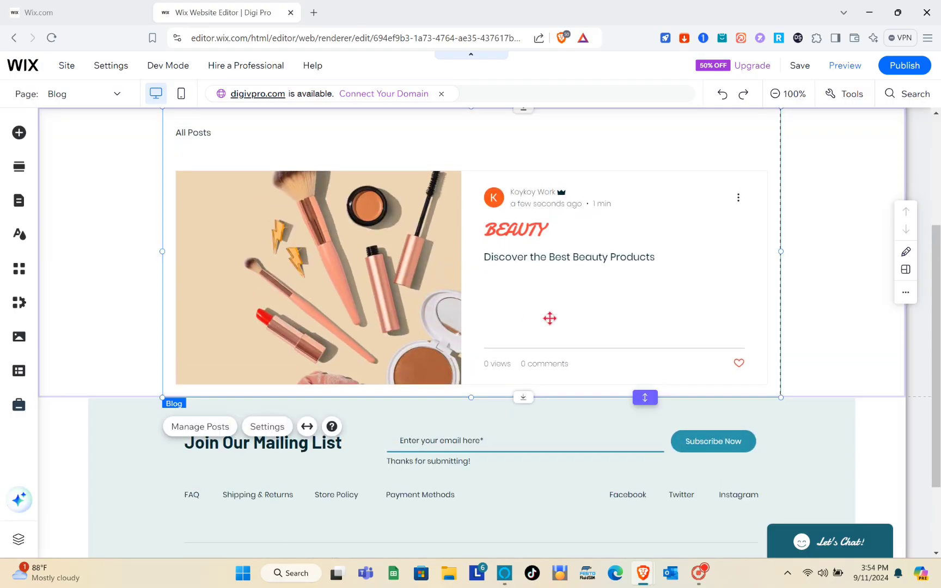
scroll(553, 301, "down", 1)
scroll(553, 301, "up", 5)
scroll(553, 301, "down", 3)
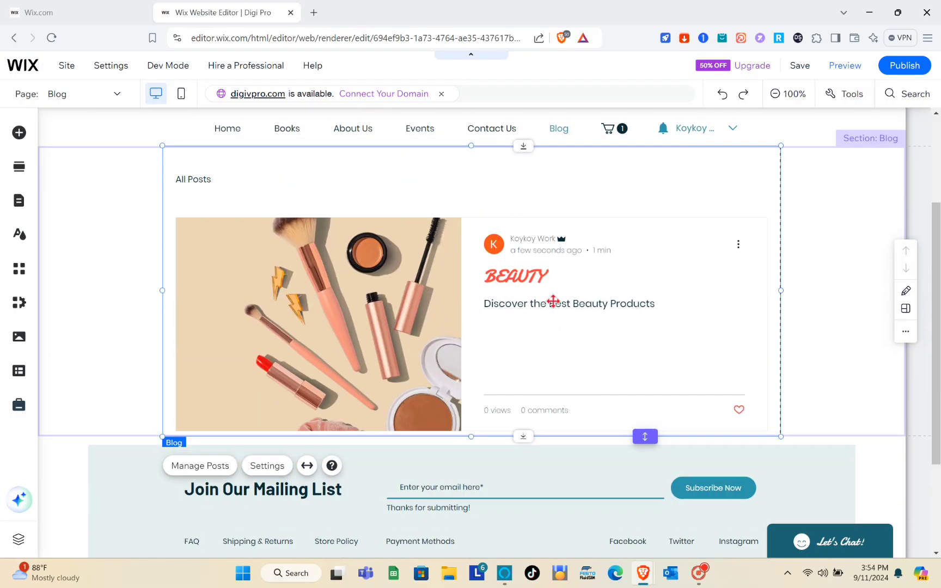
scroll(501, 266, "up", 2)
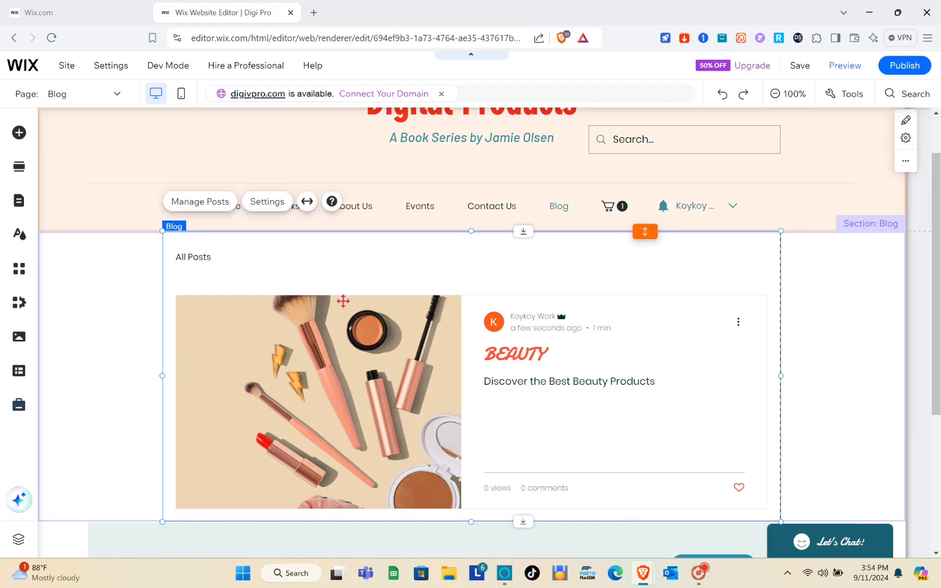
left_click(212, 205)
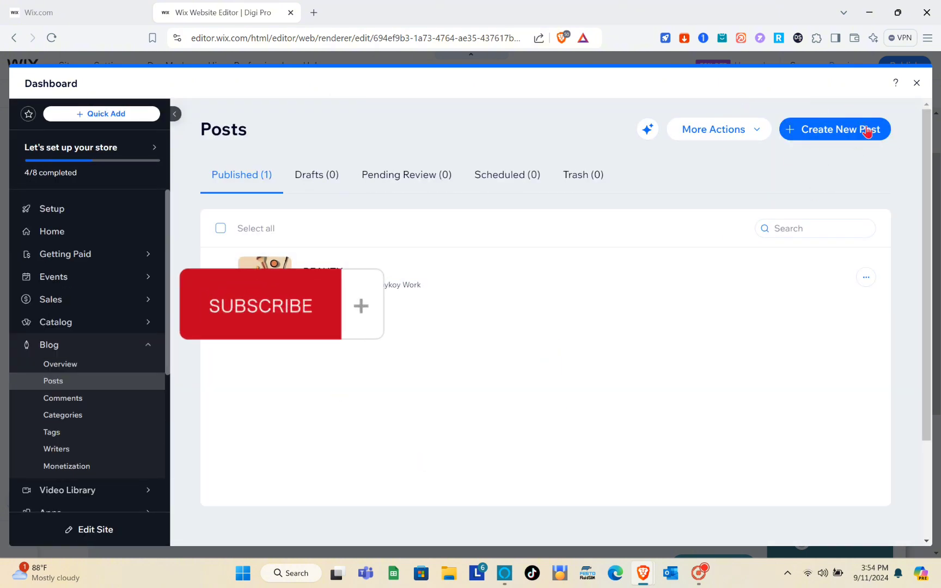
left_click(917, 84)
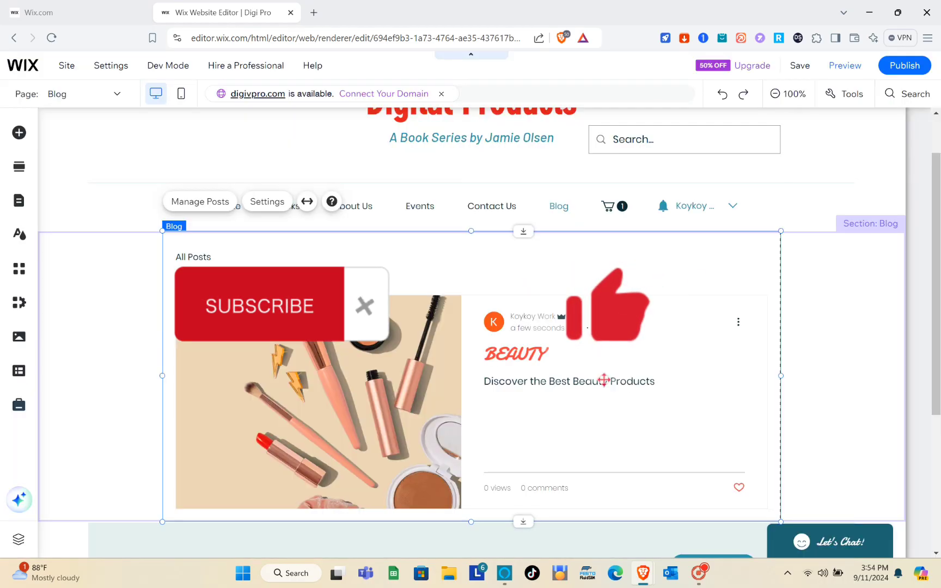